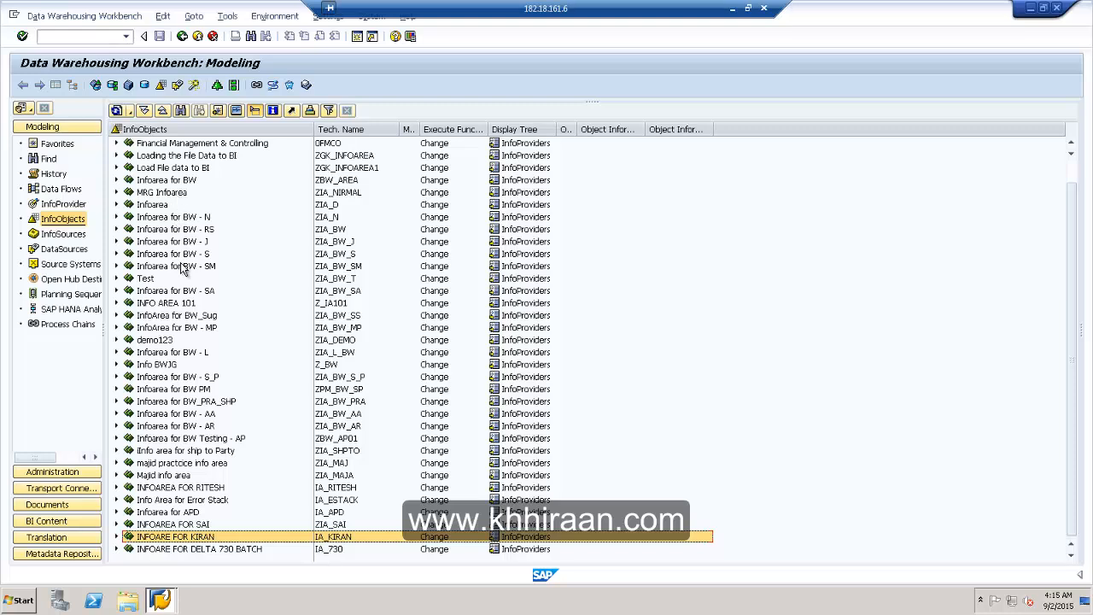
Step: Examine the characteristic catalog under Infoarea for loading Ship to Party MD, within Infoarea for BW - SM
{"action": "left_click", "coordinate": [181, 266]}
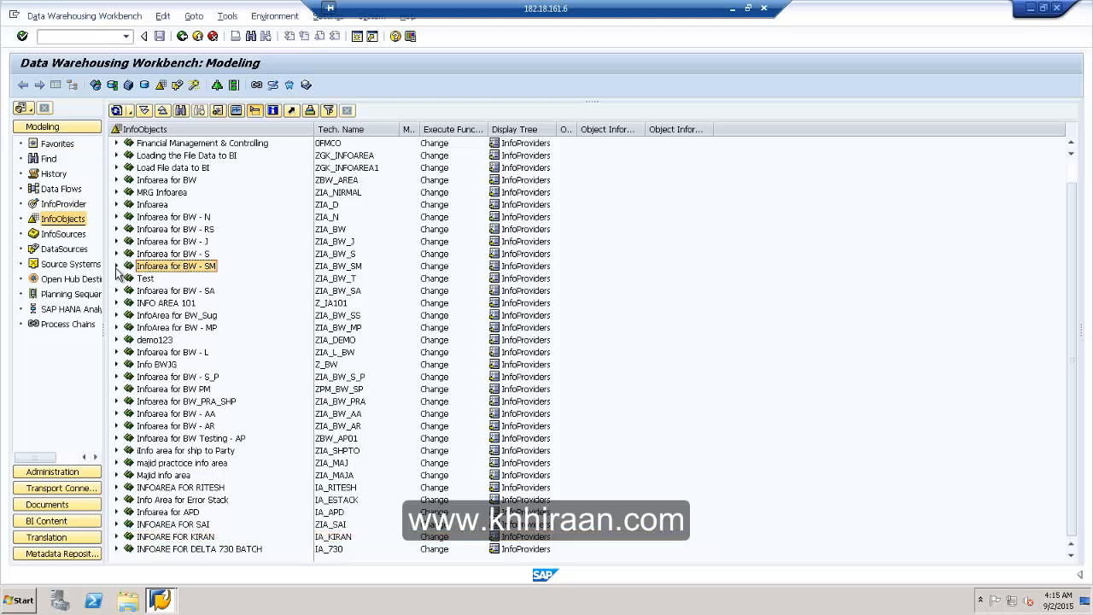
{"action": "left_click", "coordinate": [117, 266]}
{"action": "left_click", "coordinate": [117, 267]}
{"action": "left_click", "coordinate": [118, 265]}
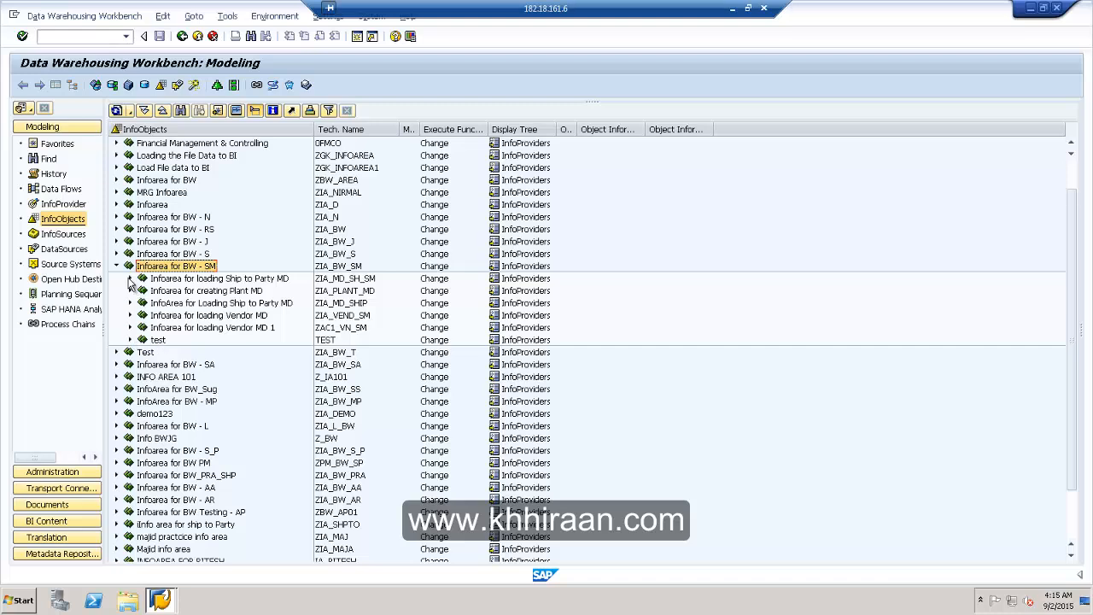
{"action": "left_click", "coordinate": [131, 279]}
{"action": "left_click", "coordinate": [142, 291]}
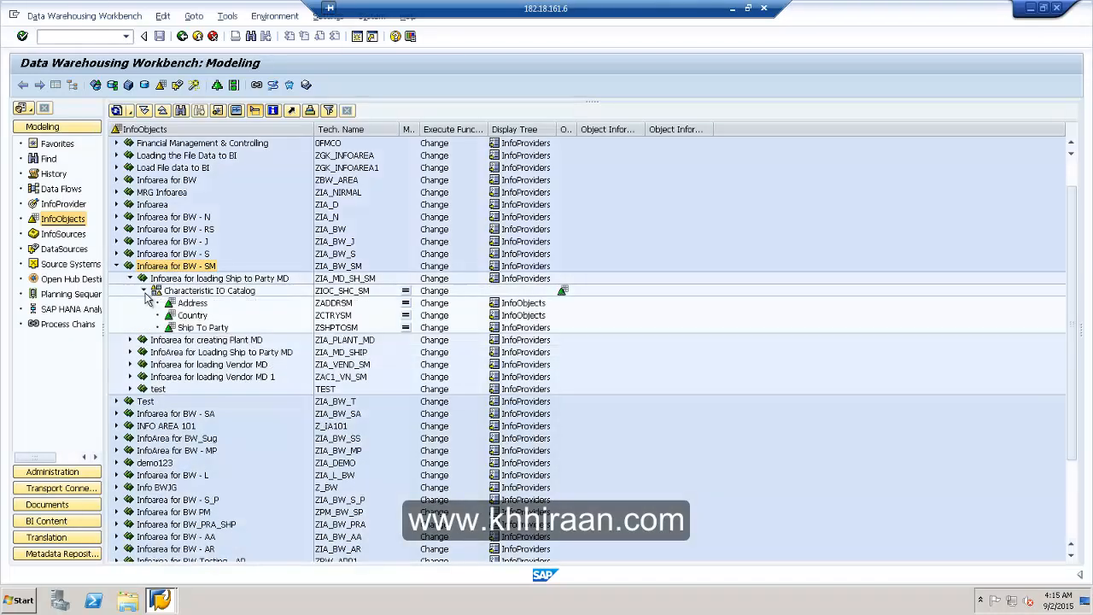
Step: Review the Characteristic IOC Plant catalog under Infoarea for creating Plant MD, and collapse Infoarea for BW - SM
{"action": "left_click", "coordinate": [131, 340]}
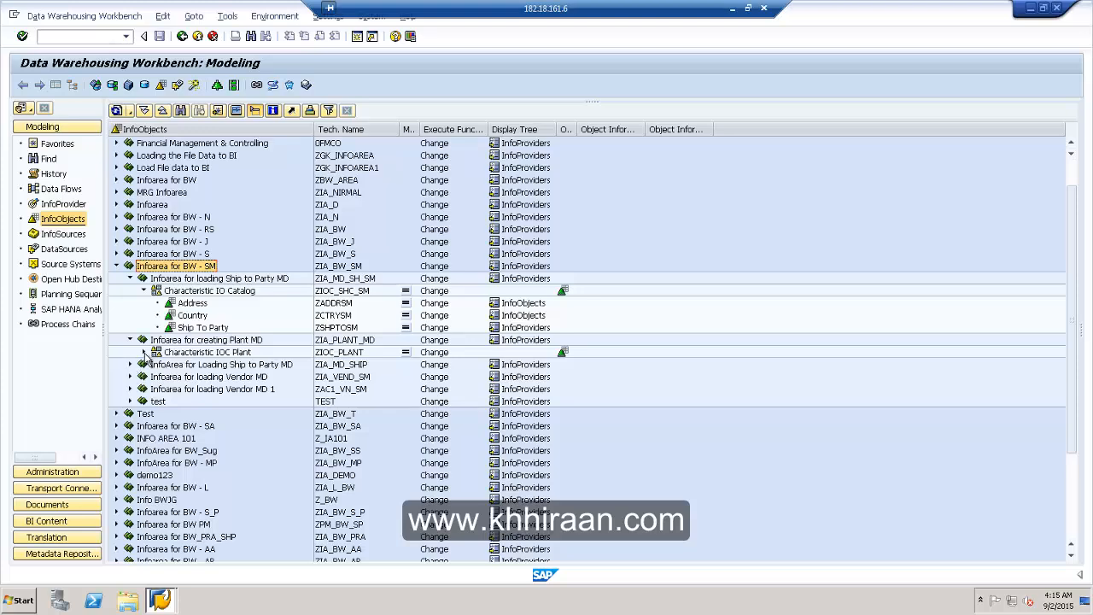
{"action": "left_click", "coordinate": [144, 352]}
{"action": "scroll", "coordinate": [177, 320], "scroll_direction": "down", "scroll_amount": 2}
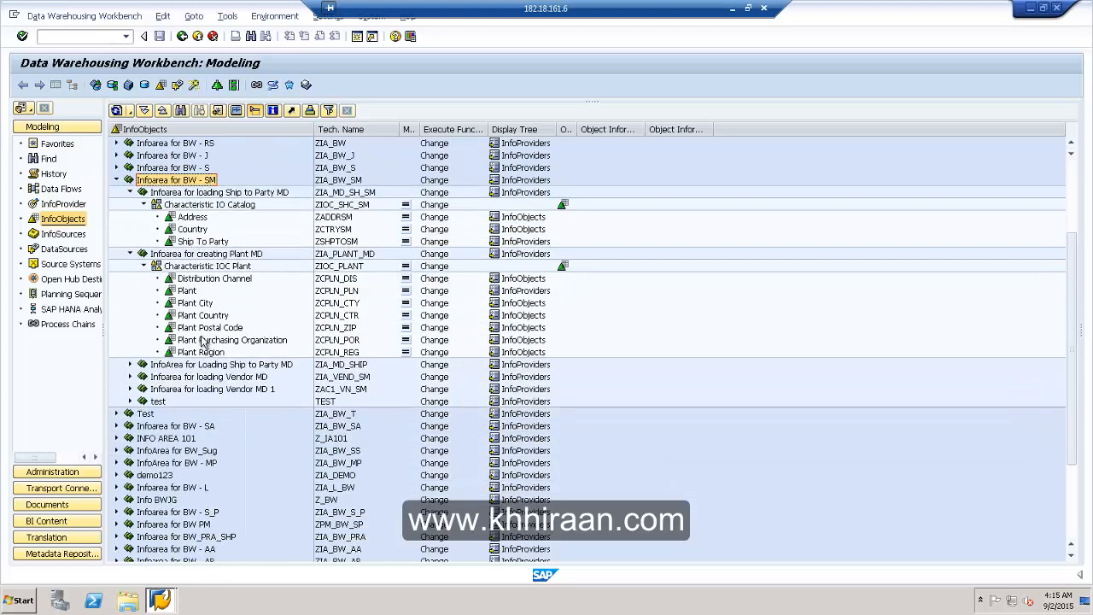
{"action": "scroll", "coordinate": [175, 329], "scroll_direction": "up", "scroll_amount": 2}
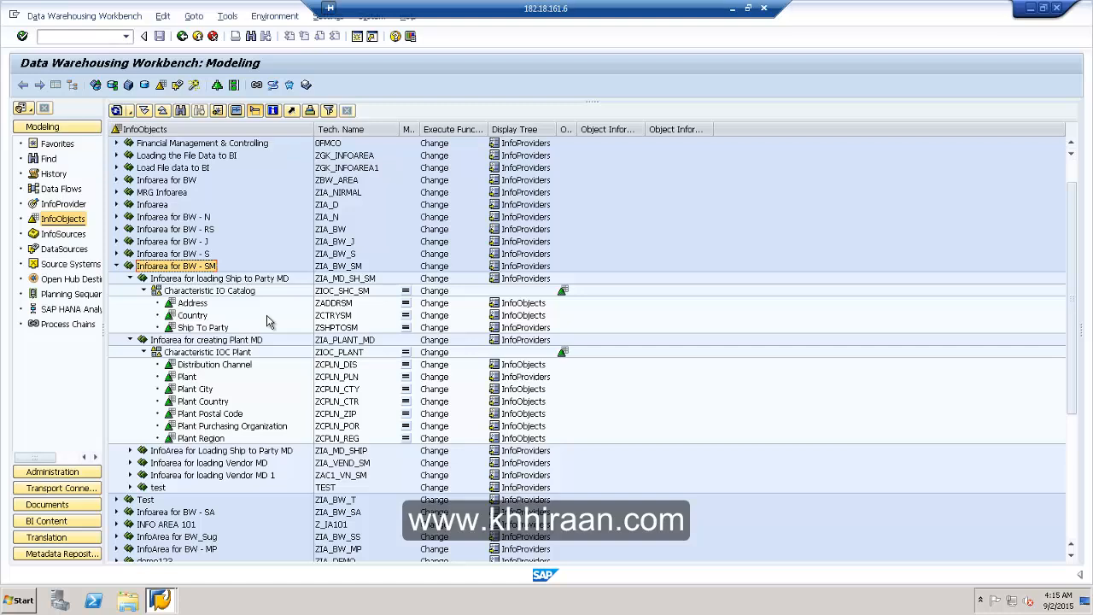
{"action": "left_click", "coordinate": [131, 280]}
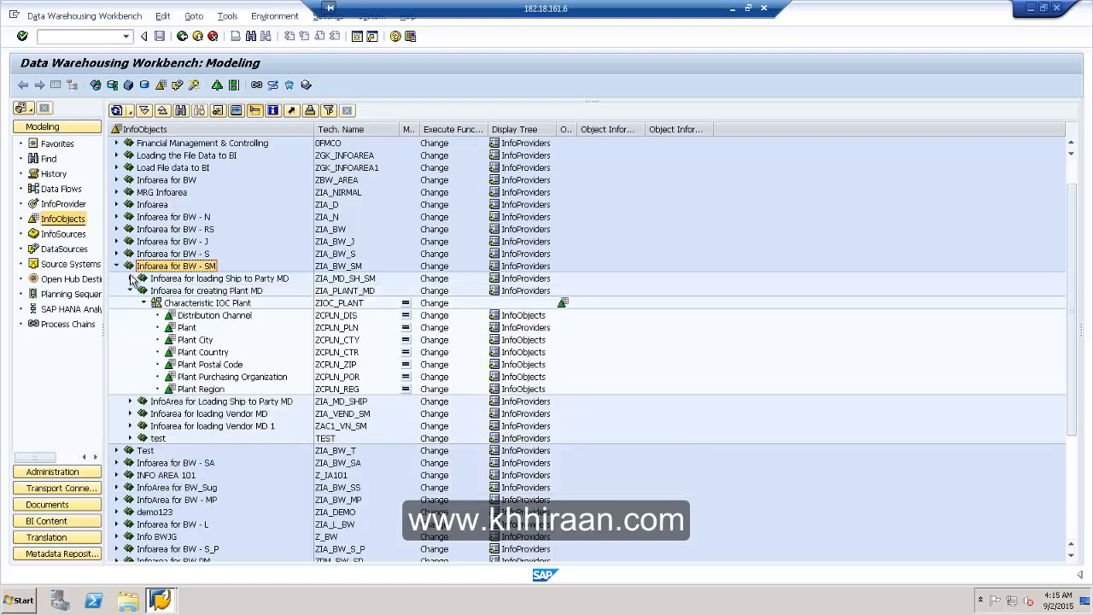
{"action": "left_click", "coordinate": [117, 267]}
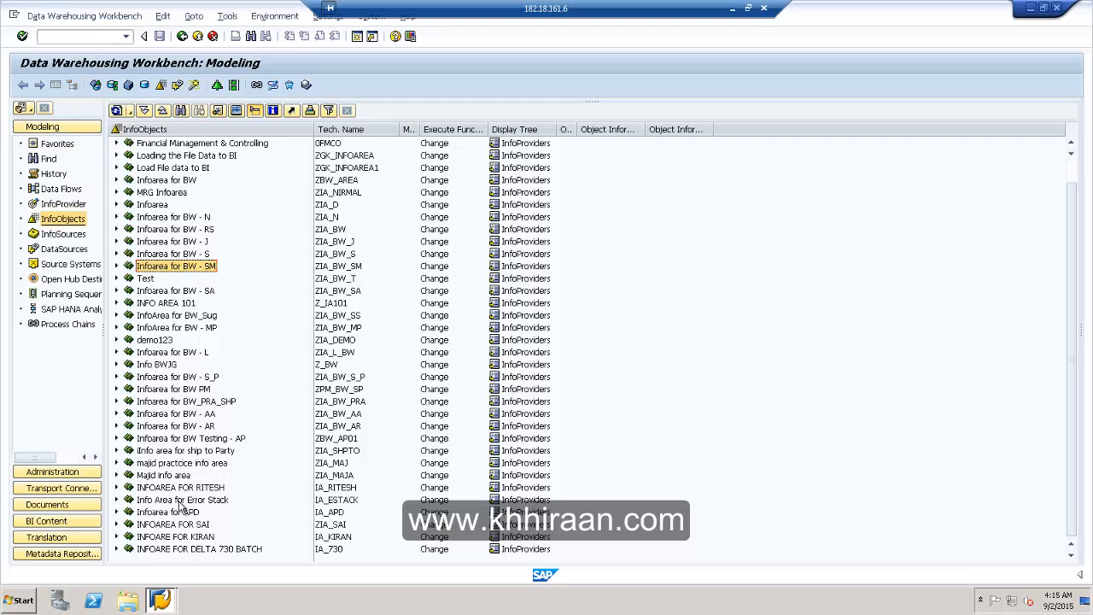
{"action": "left_click", "coordinate": [178, 456]}
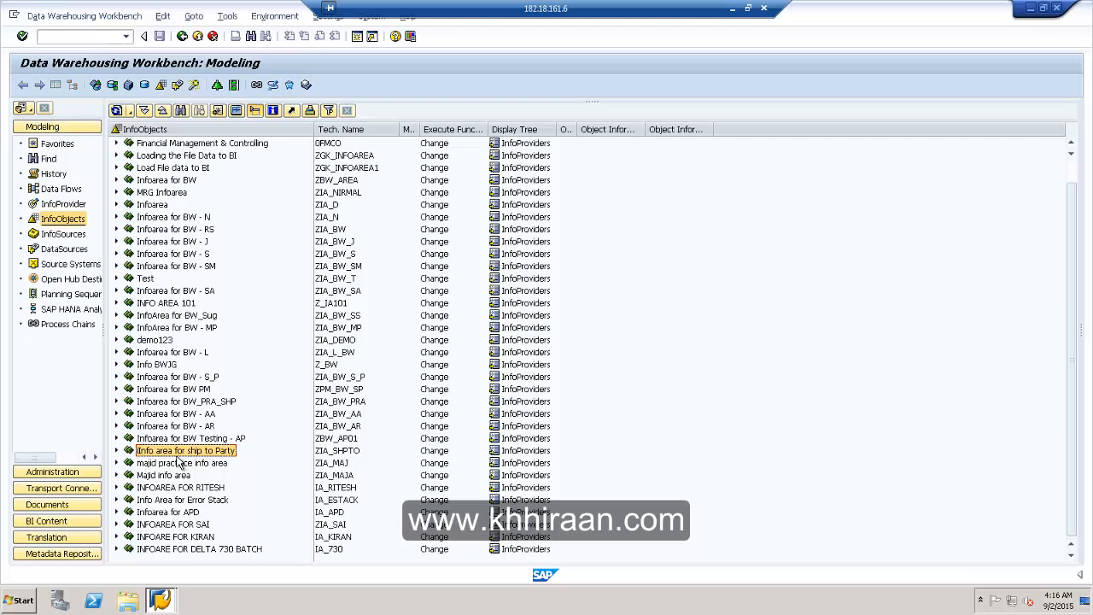
{"action": "left_click", "coordinate": [177, 332]}
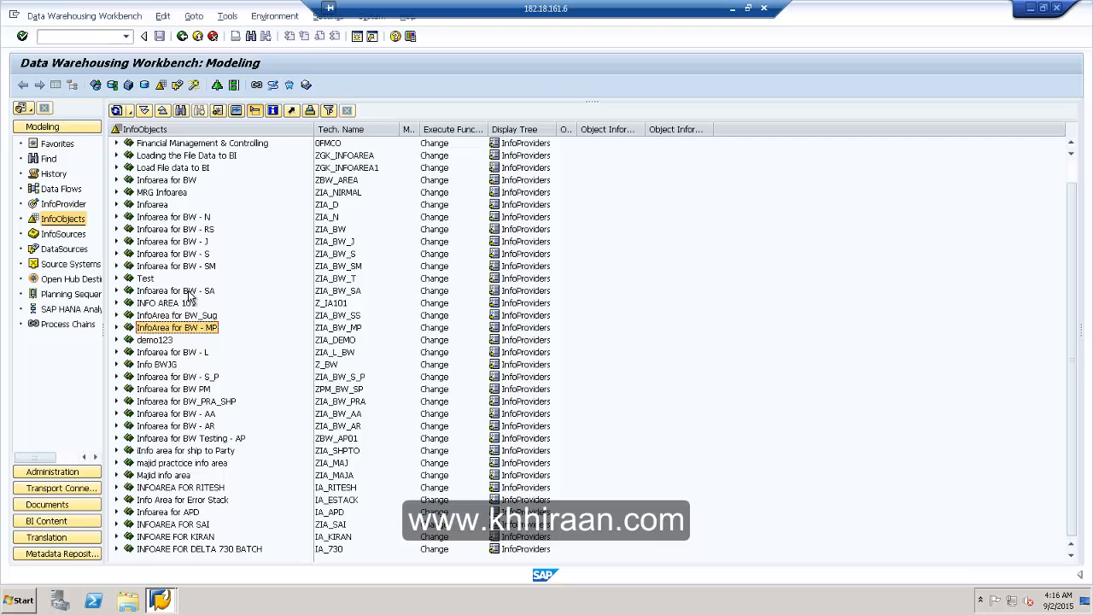
Step: Switch to Paint and draw an indigo rectangle about 440 × 318 px in the canvas's upper-left area
{"action": "left_click", "coordinate": [732, 10]}
{"action": "left_click", "coordinate": [17, 604]}
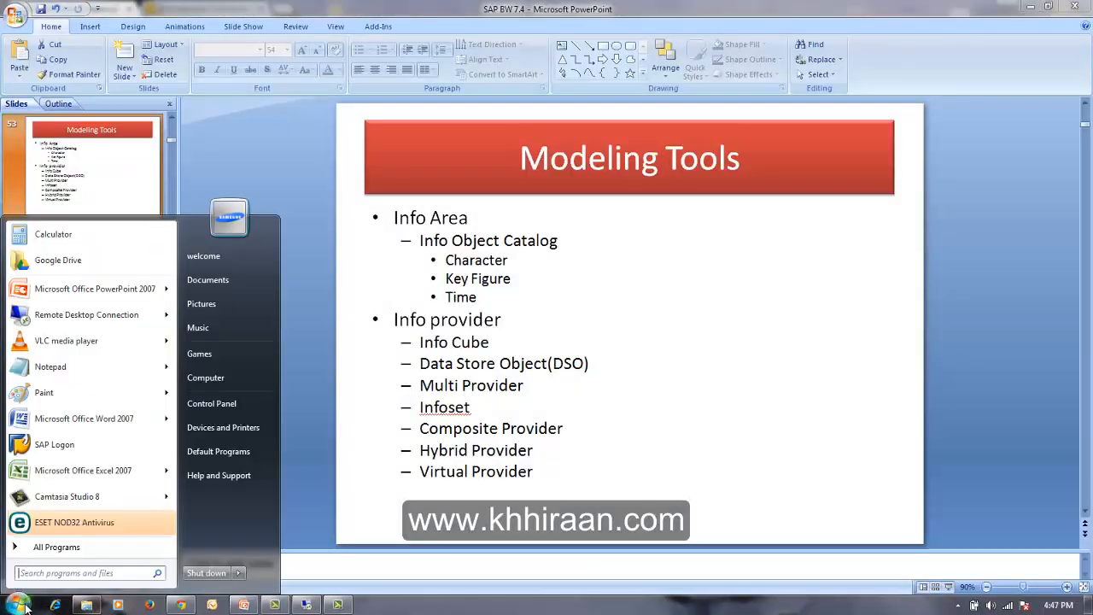
{"action": "left_click", "coordinate": [49, 393]}
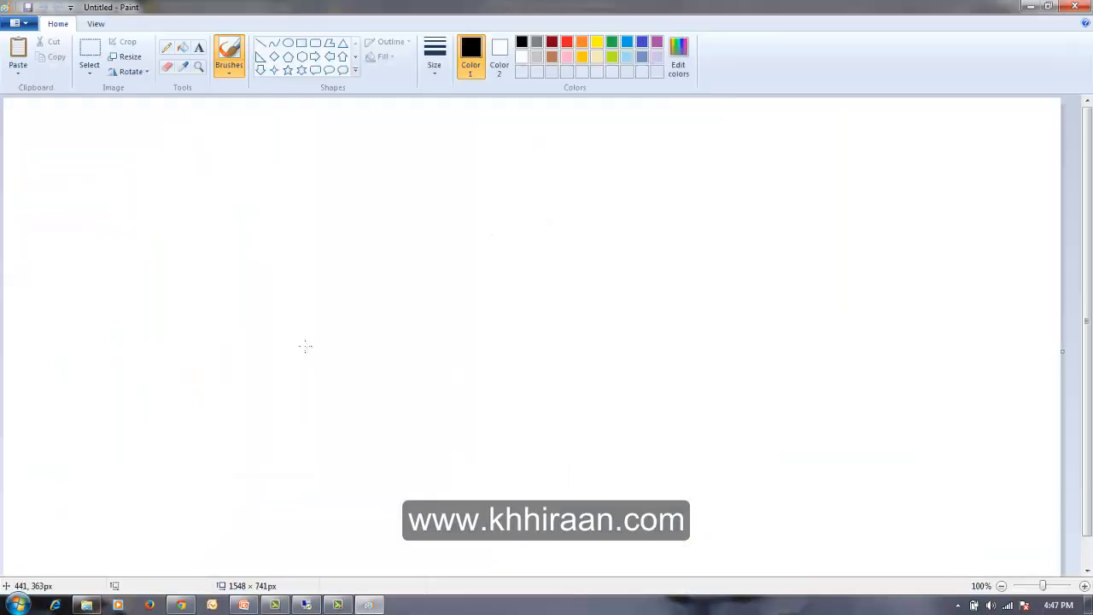
{"action": "left_click", "coordinate": [302, 43]}
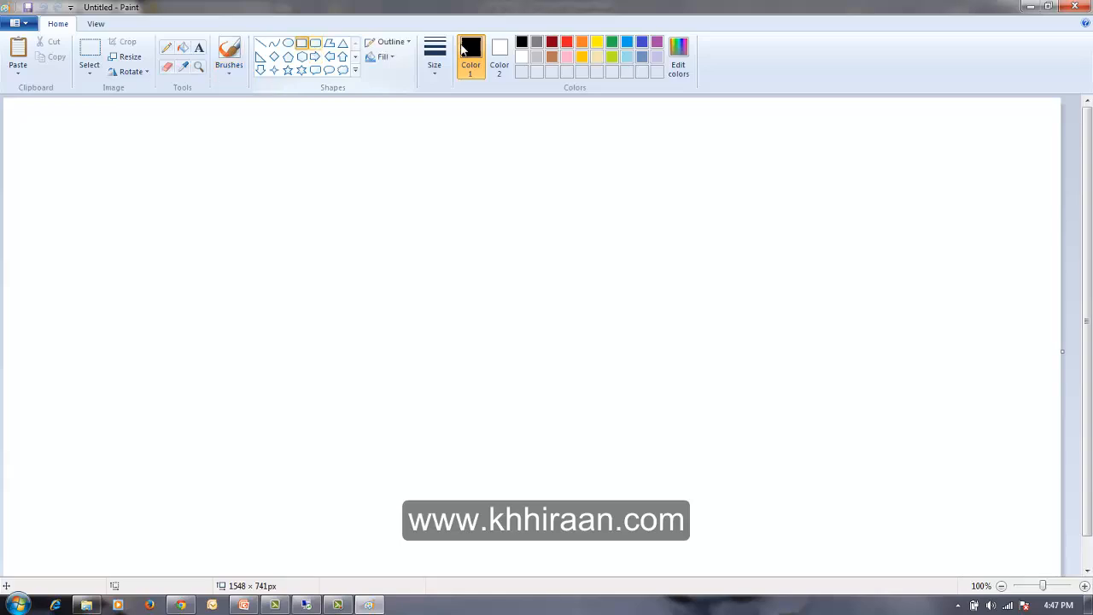
{"action": "left_click", "coordinate": [642, 43]}
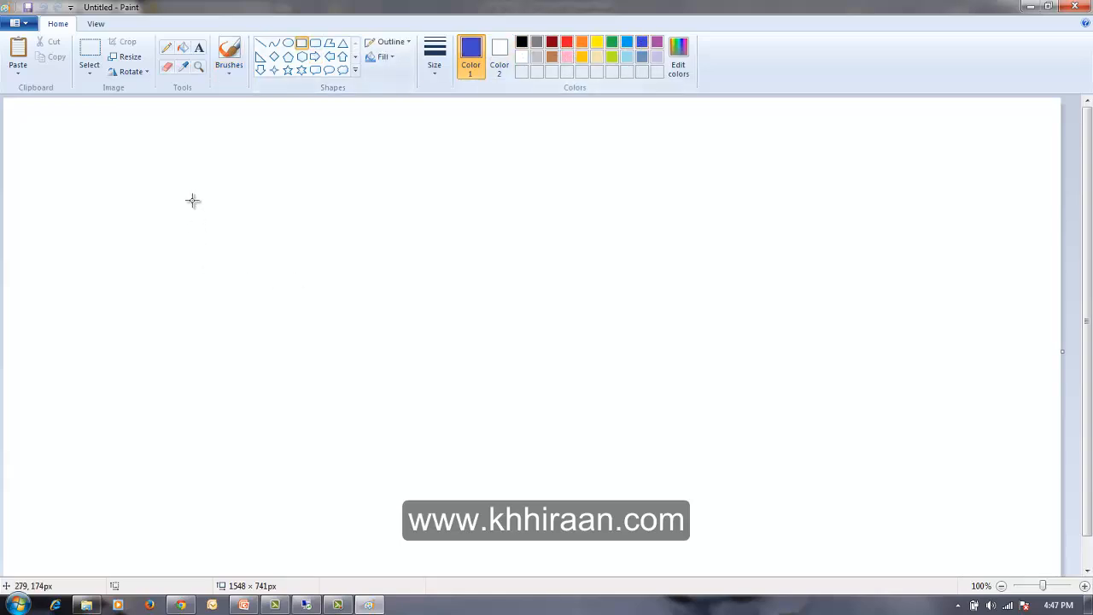
{"action": "mouse_move", "coordinate": [169, 168]}
{"action": "left_mouse_down"}
{"action": "mouse_move", "coordinate": [315, 283]}
{"action": "mouse_move", "coordinate": [439, 297]}
{"action": "mouse_move", "coordinate": [470, 386]}
{"action": "left_mouse_up"}
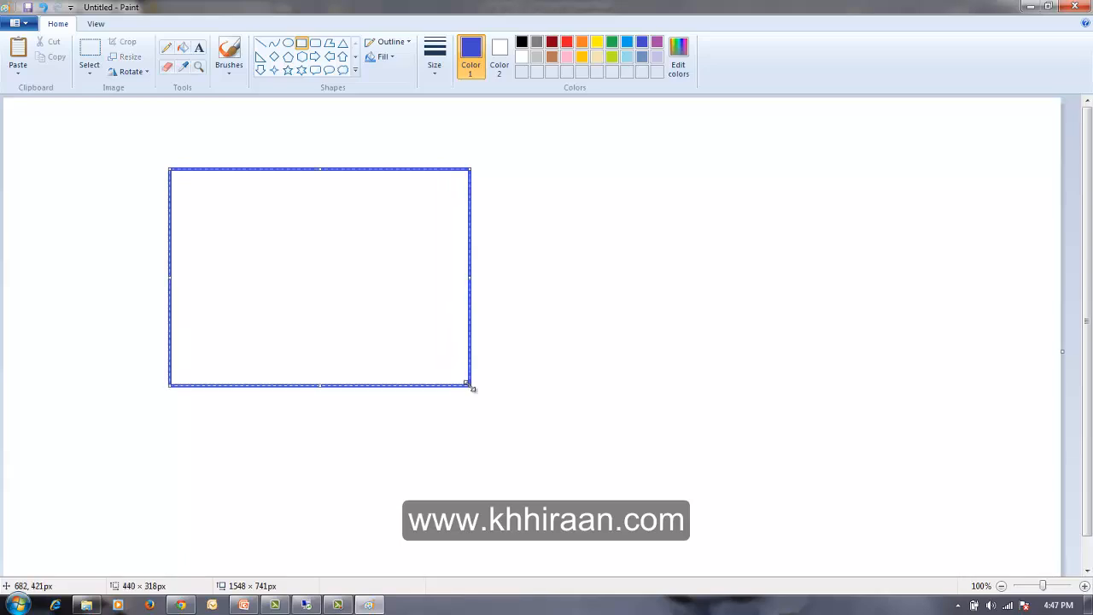
Step: Add the red text "1.Create Info Area" above the blue rectangle
{"action": "left_click", "coordinate": [200, 47]}
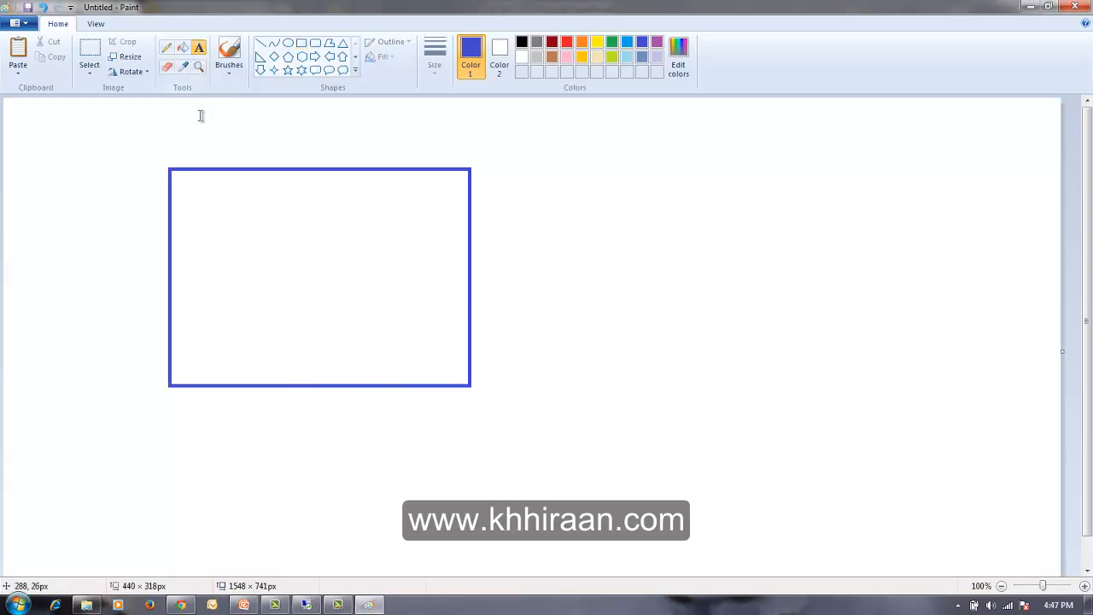
{"action": "left_click", "coordinate": [200, 116]}
{"action": "left_click_drag", "start_coordinate": [279, 151], "coordinate": [410, 155]}
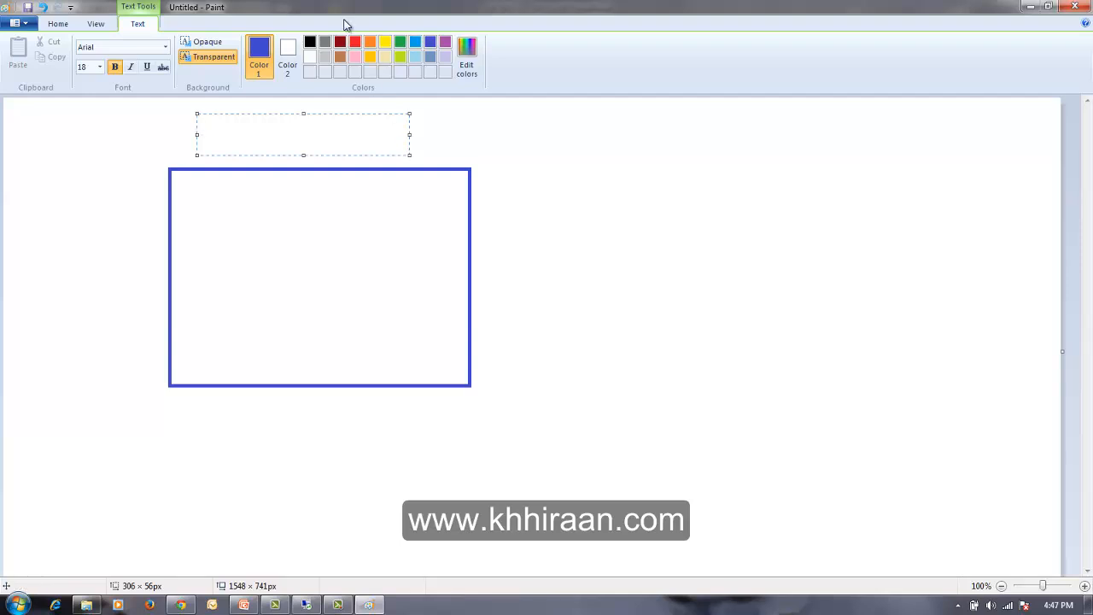
{"action": "left_click", "coordinate": [357, 44]}
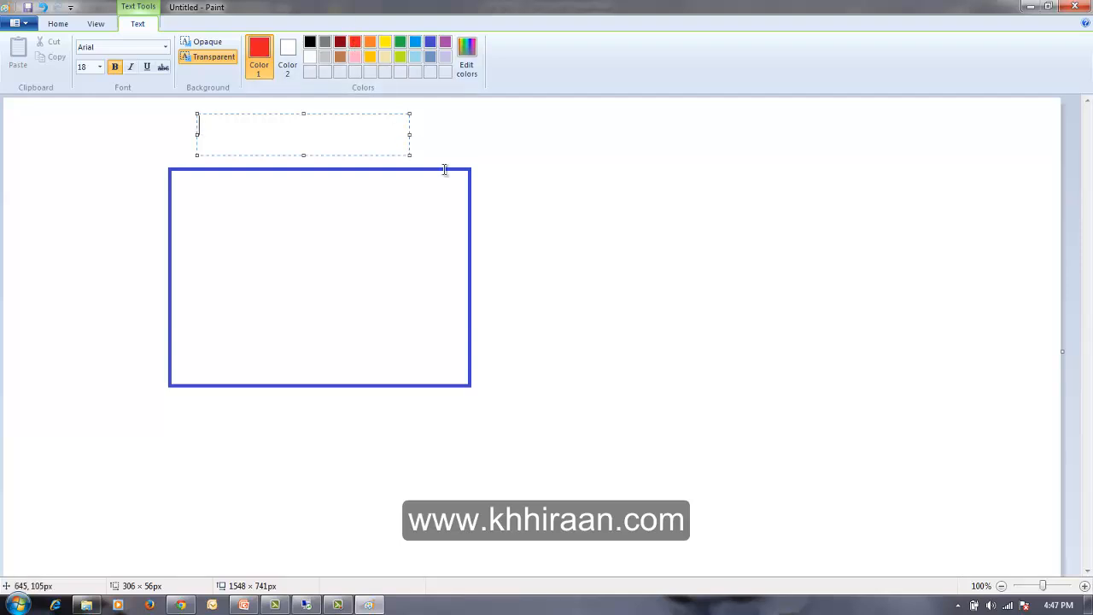
{"action": "type", "text": "1.Create Info "}
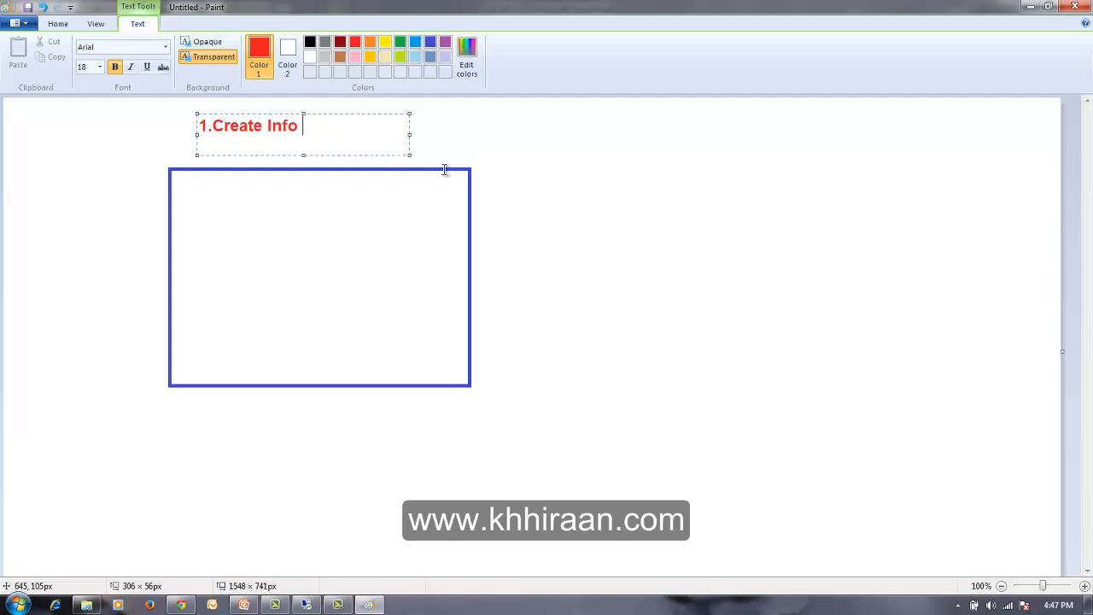
{"action": "type", "text": "Area"}
{"action": "left_click", "coordinate": [562, 311]}
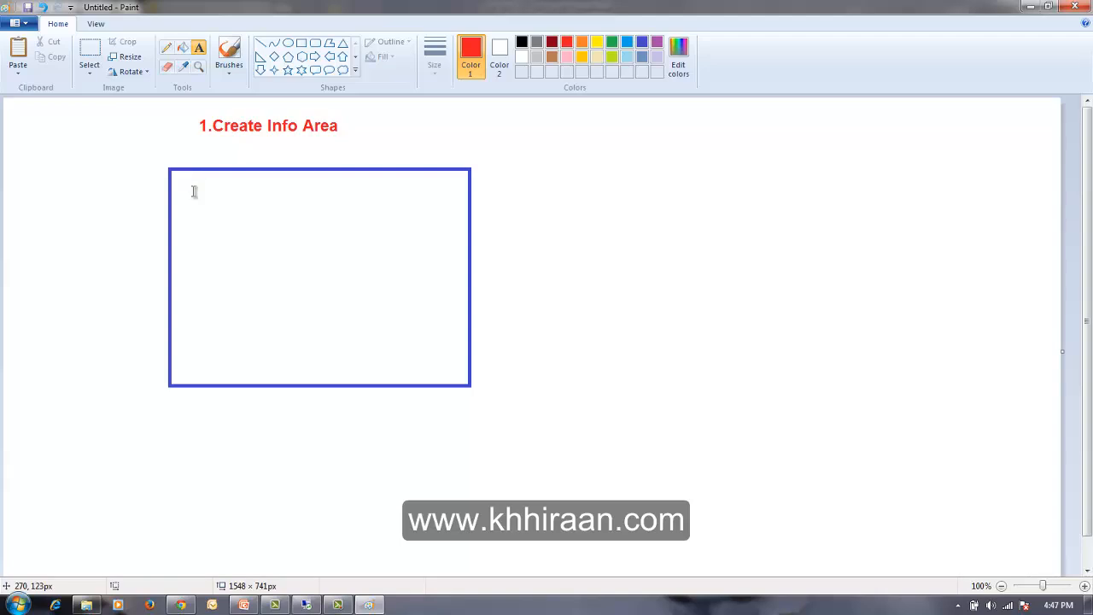
Step: Draw four red rectangles inside the blue one in a two-by-two arrangement, each about 105 to 156 px wide
{"action": "left_click", "coordinate": [301, 43]}
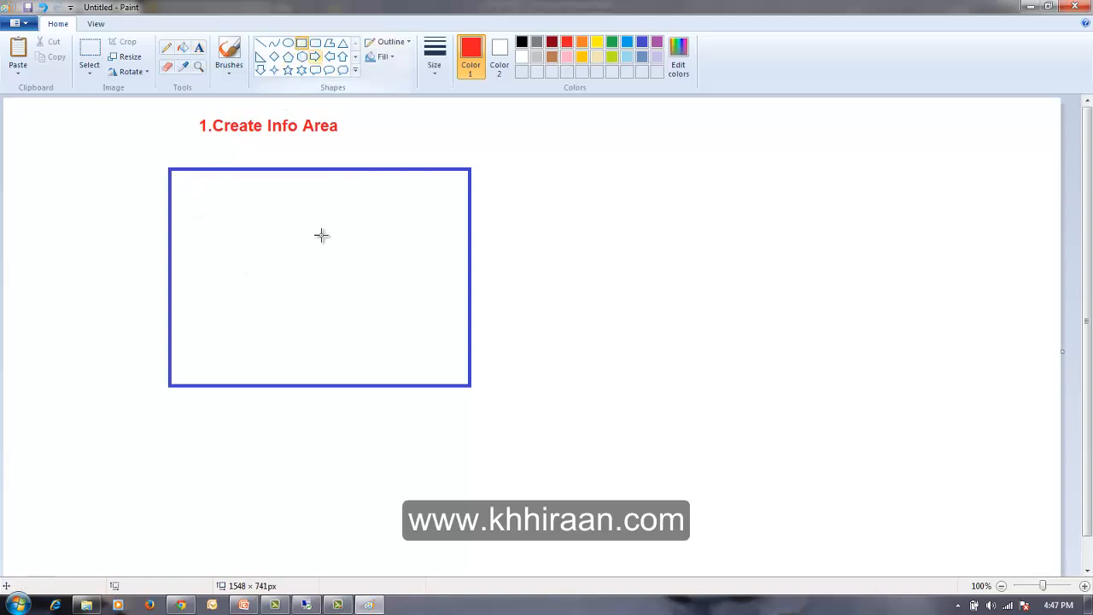
{"action": "left_click_drag", "start_coordinate": [183, 187], "coordinate": [261, 257]}
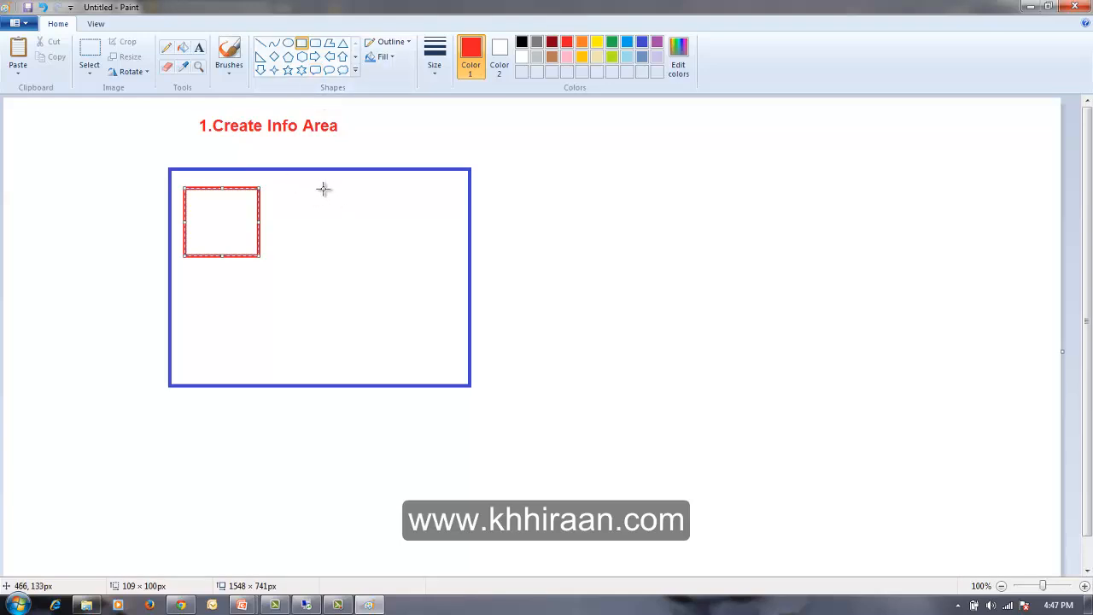
{"action": "left_click_drag", "start_coordinate": [332, 182], "coordinate": [440, 255]}
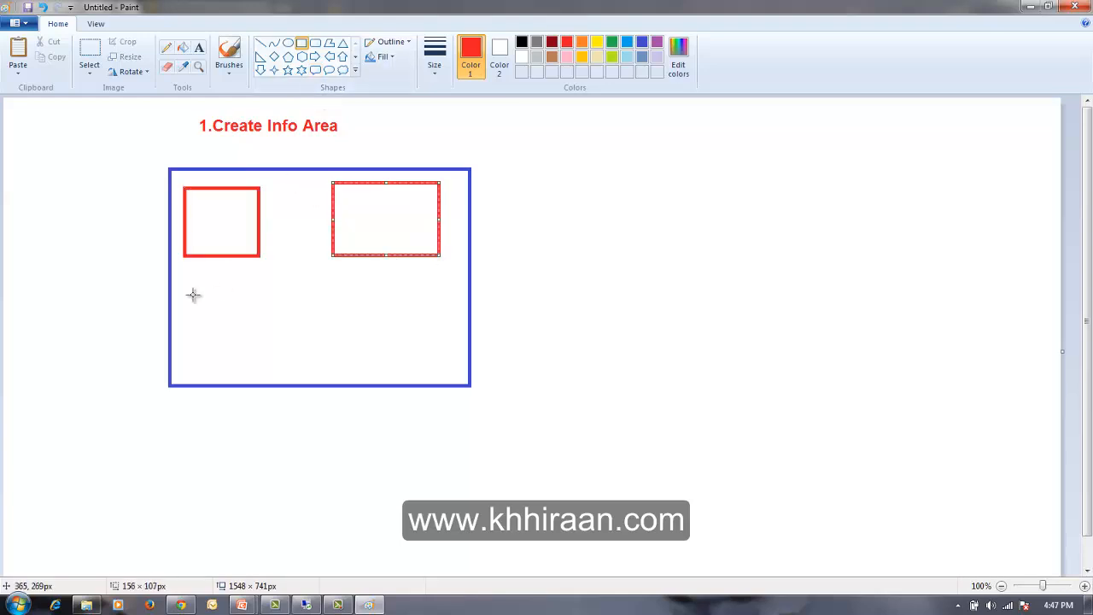
{"action": "left_click_drag", "start_coordinate": [191, 287], "coordinate": [263, 352]}
{"action": "left_click_drag", "start_coordinate": [341, 282], "coordinate": [436, 363]}
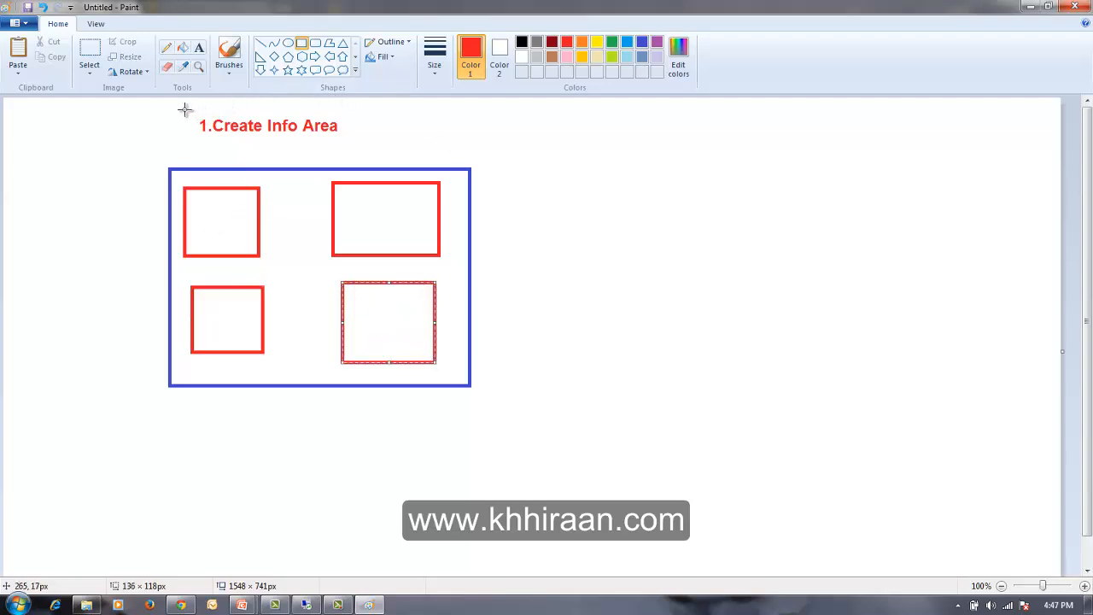
{"action": "left_click", "coordinate": [88, 51]}
{"action": "left_click_drag", "start_coordinate": [180, 100], "coordinate": [375, 153]}
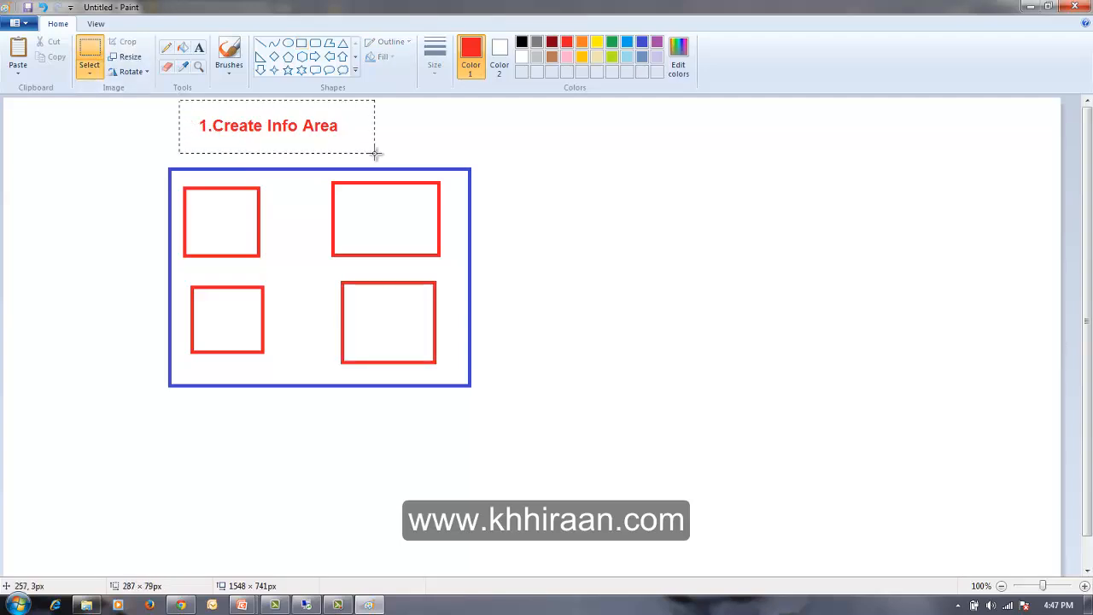
{"action": "left_click", "coordinate": [626, 241]}
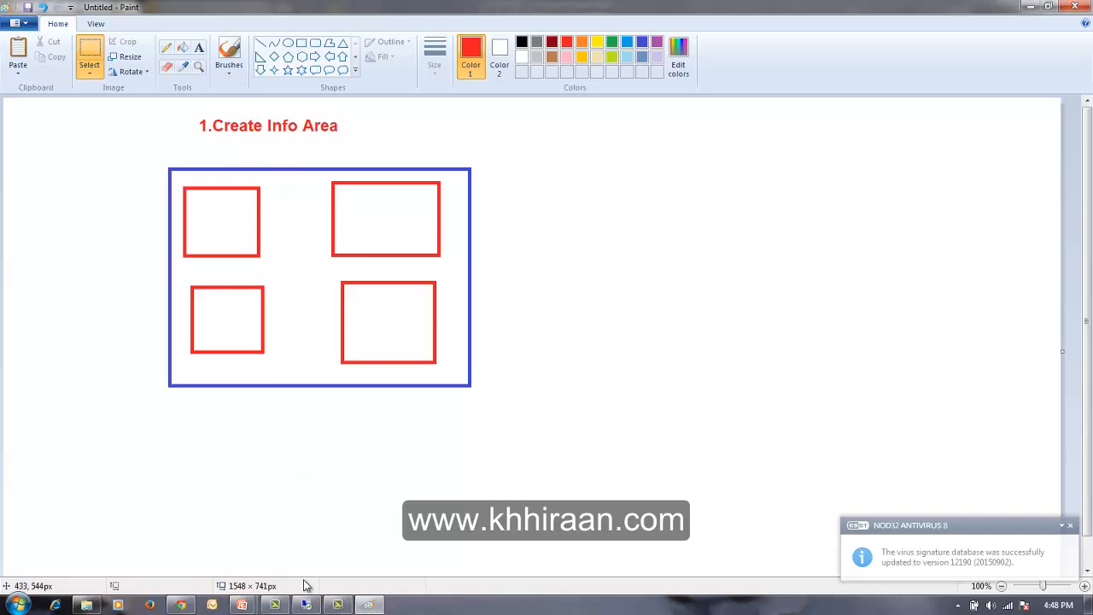
Step: Switch to the SAP BW 7.4 PowerPoint presentation and play the slide show from Modeling Tools to the Info Object Catalog slide
{"action": "mouse_move", "coordinate": [245, 608]}
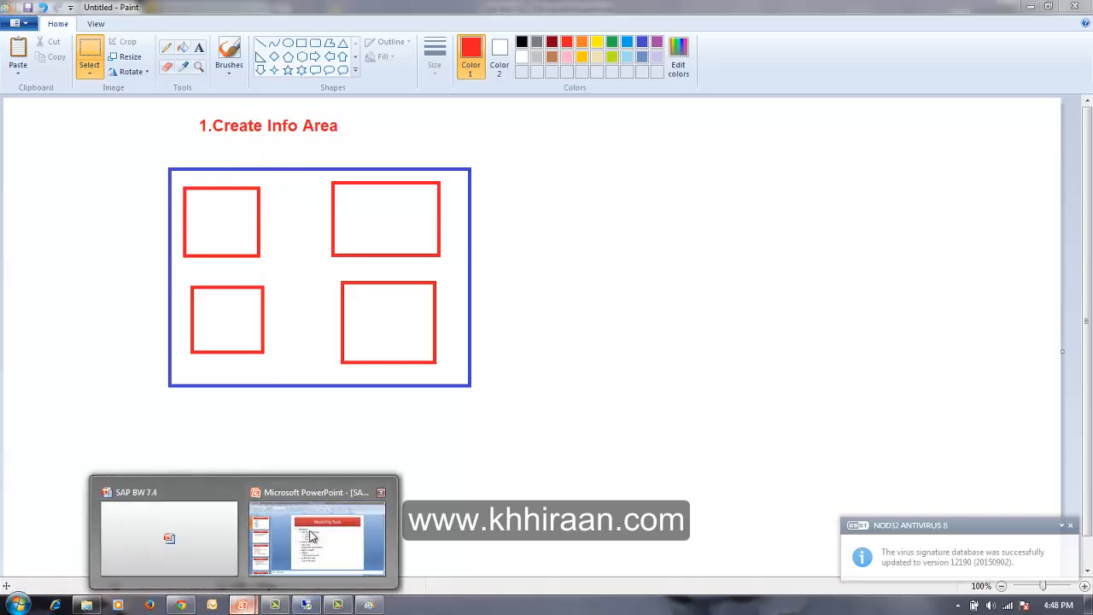
{"action": "left_click", "coordinate": [310, 529]}
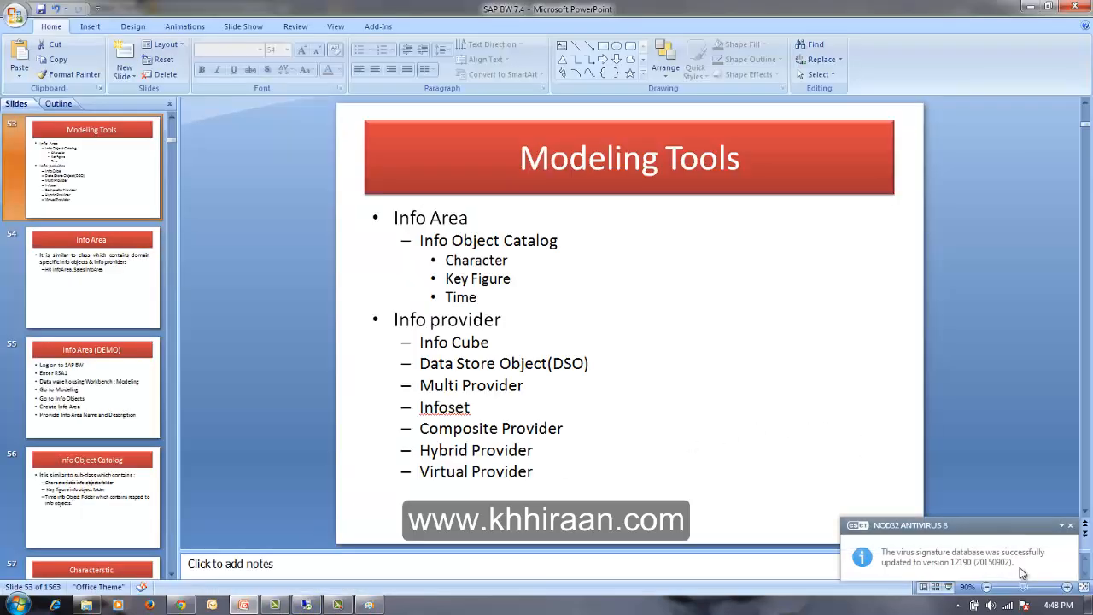
{"action": "left_click", "coordinate": [949, 588]}
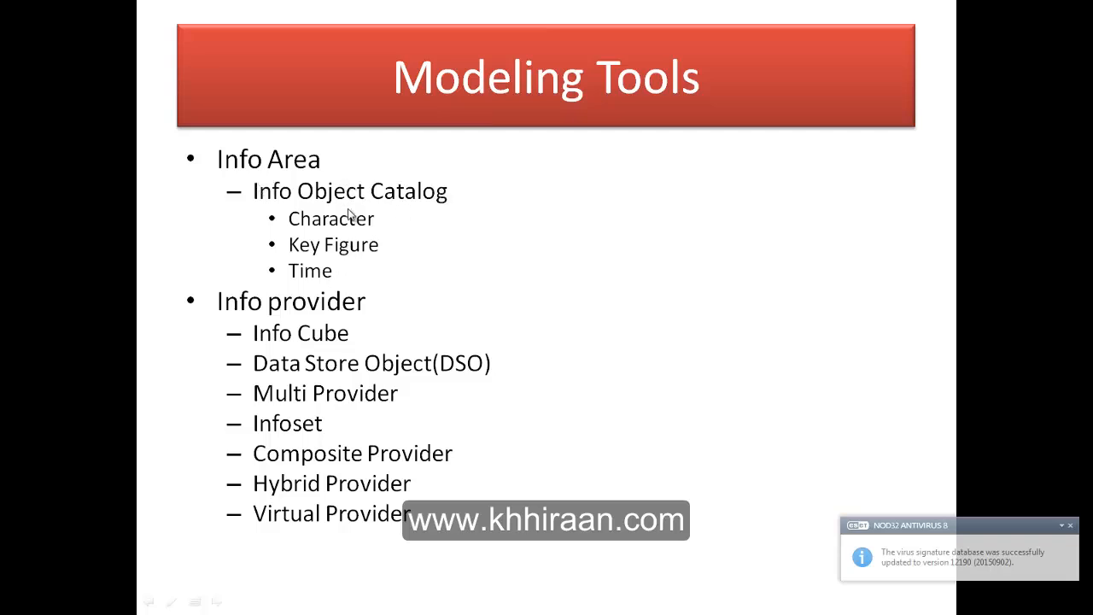
{"action": "left_click", "coordinate": [544, 281]}
{"action": "left_click", "coordinate": [544, 281]}
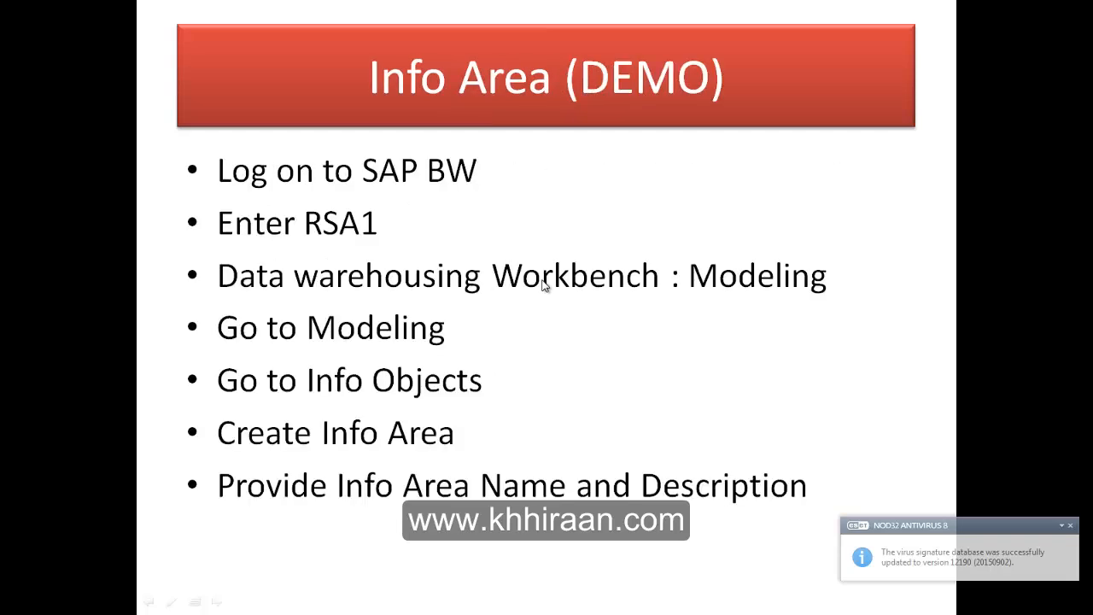
{"action": "left_click", "coordinate": [543, 281]}
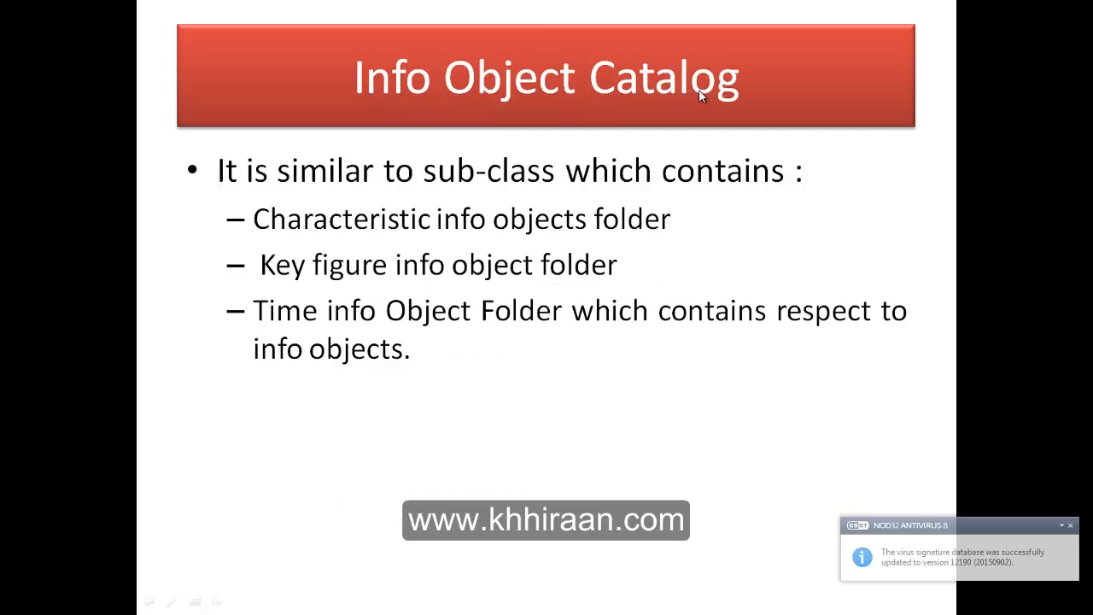
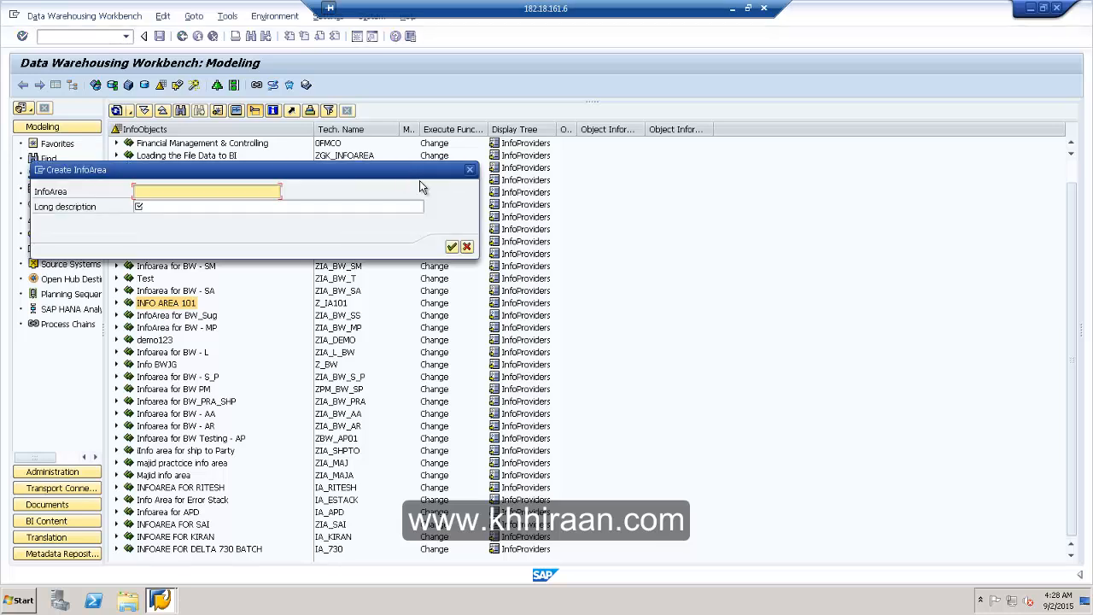
Step: Enter IA_UDEMY as the new InfoArea's technical name and INFOAREA FOR UDEMY as its long description
{"action": "type", "text": "IA_"}
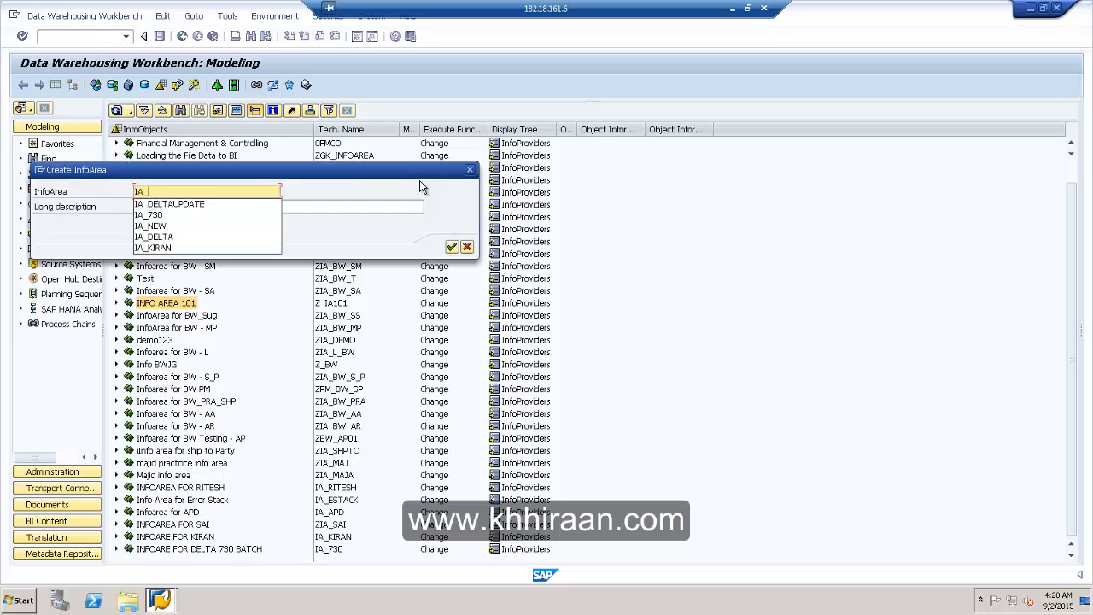
{"action": "type", "text": "UDEMY"}
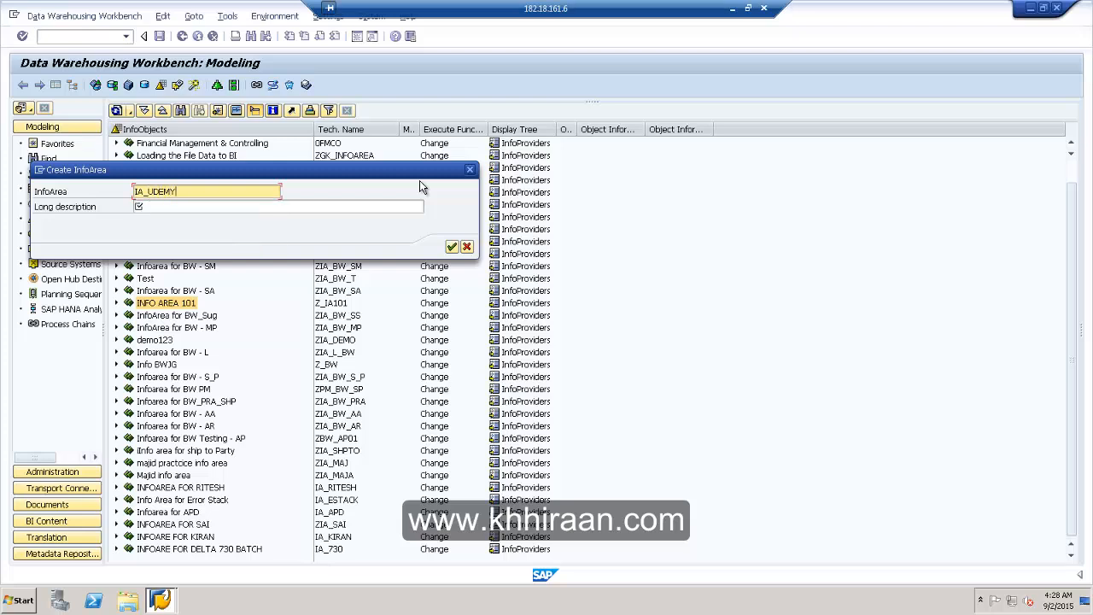
{"action": "key", "text": "Tab"}
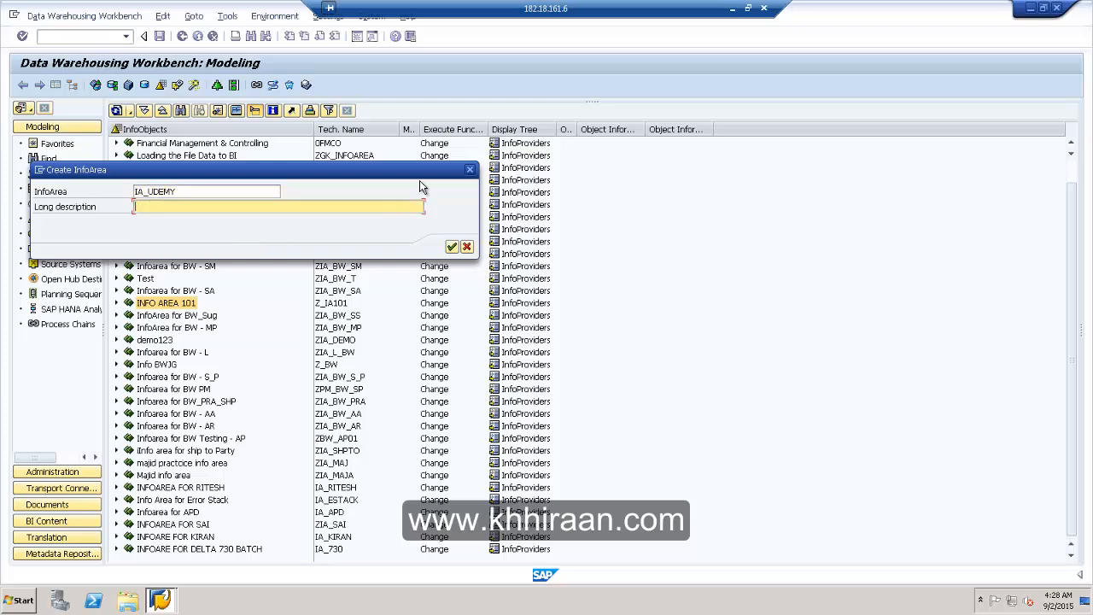
{"action": "type", "text": "info"}
{"action": "key", "text": "BackSpace"}
{"action": "key", "text": "BackSpace"}
{"action": "key", "text": "BackSpace"}
{"action": "type", "text": "INFOAREA FOR UDEMY"}
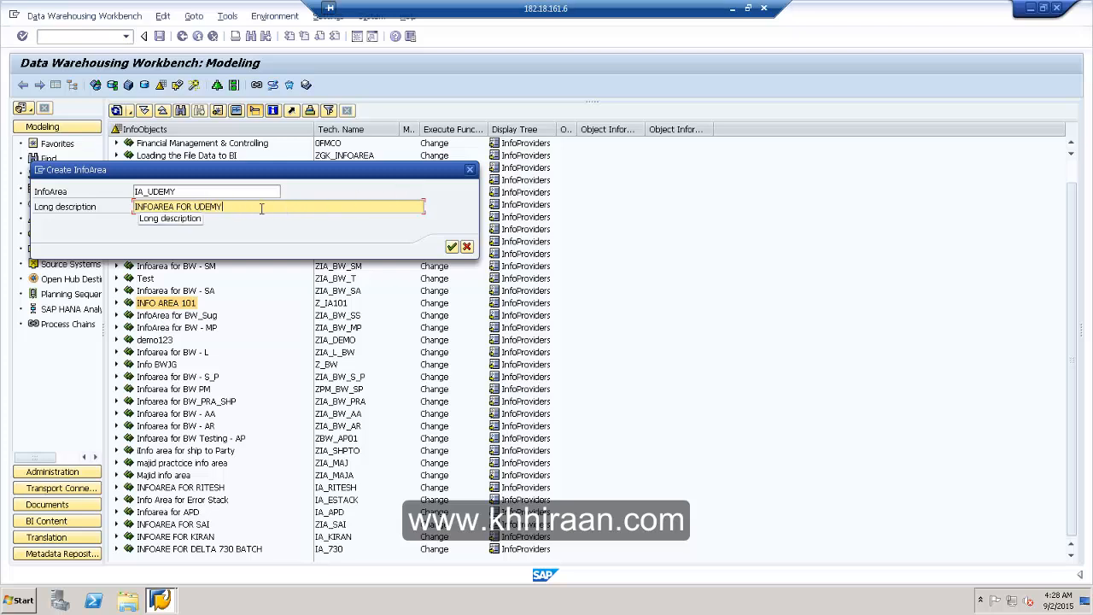
{"action": "left_click", "coordinate": [196, 190]}
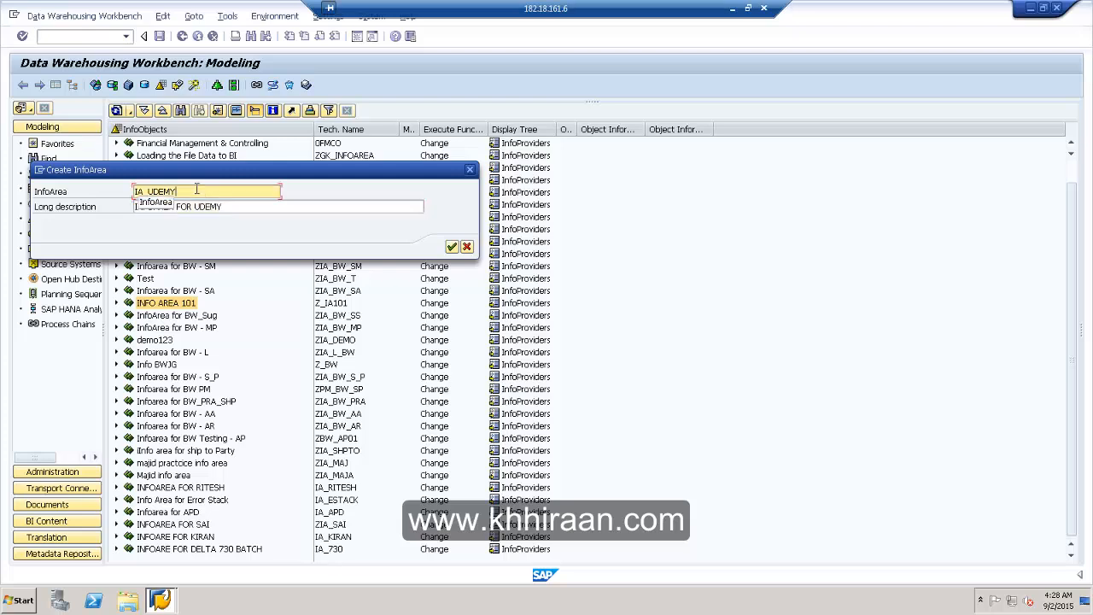
{"action": "left_click", "coordinate": [238, 206]}
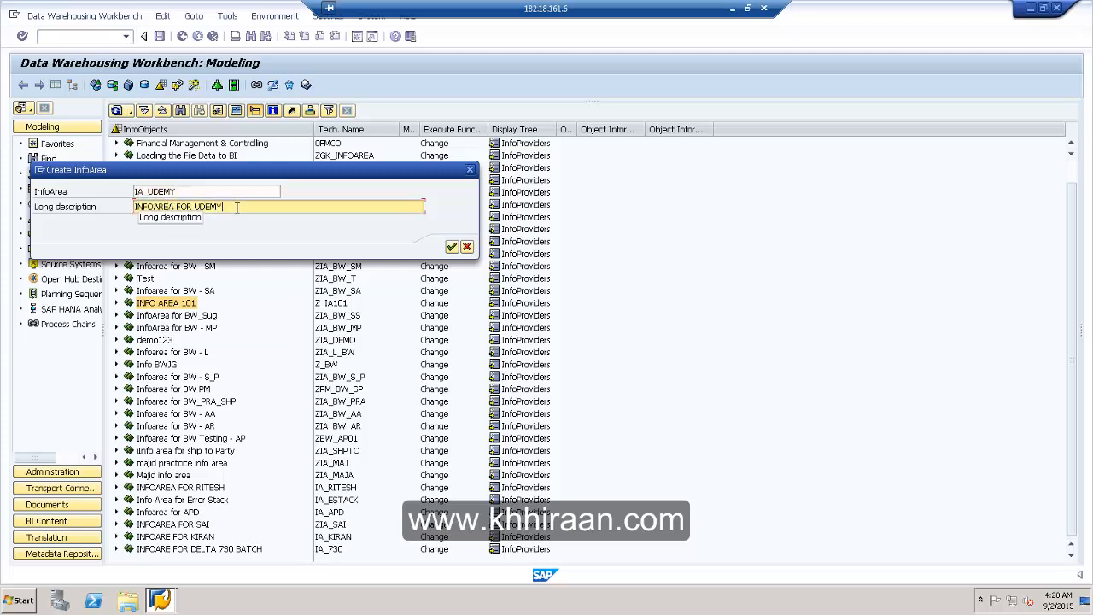
{"action": "left_click", "coordinate": [231, 192]}
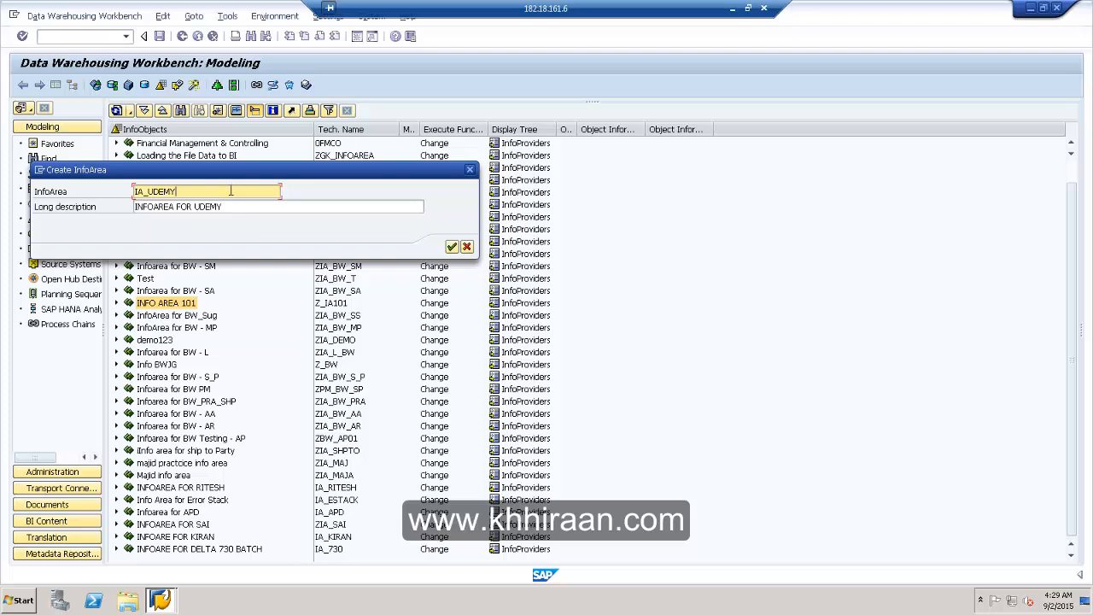
{"action": "left_click_drag", "start_coordinate": [195, 191], "coordinate": [108, 189]}
{"action": "left_click_drag", "start_coordinate": [227, 207], "coordinate": [125, 205]}
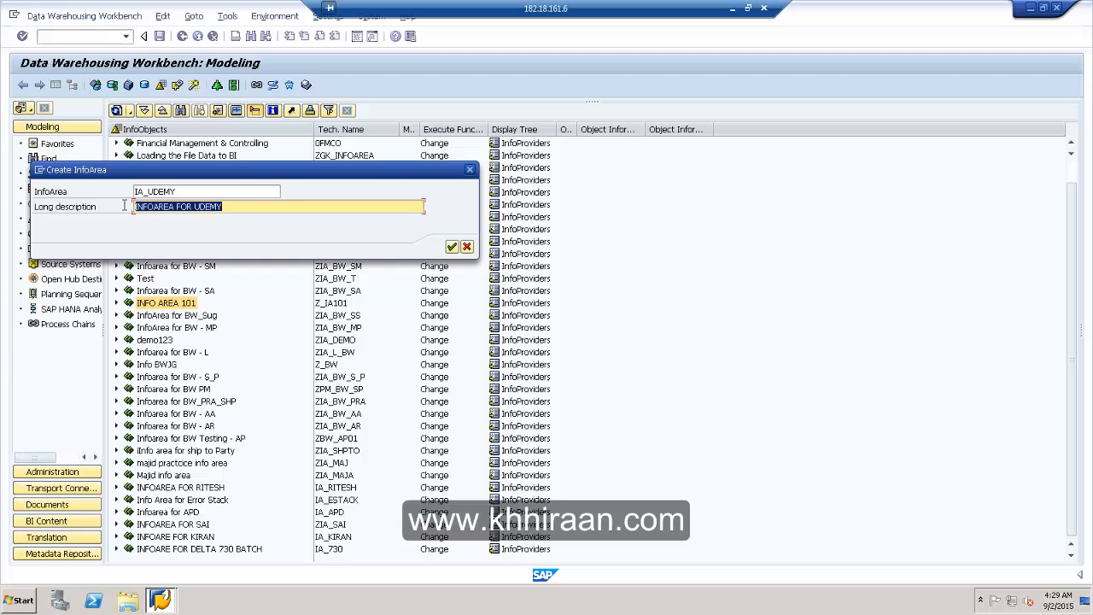
{"action": "left_click", "coordinate": [183, 191]}
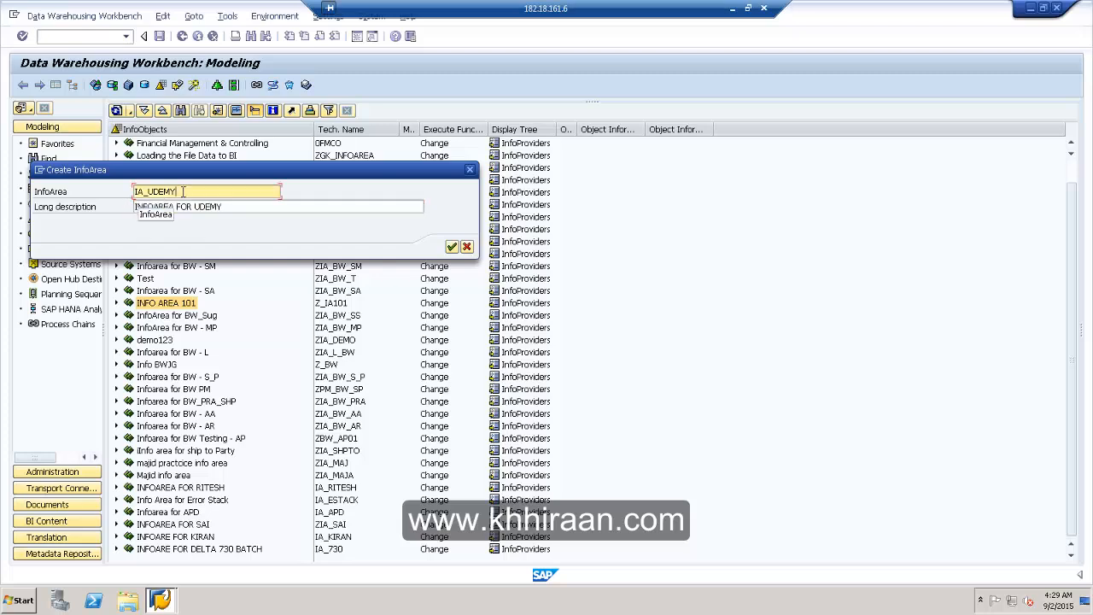
{"action": "left_click", "coordinate": [241, 206]}
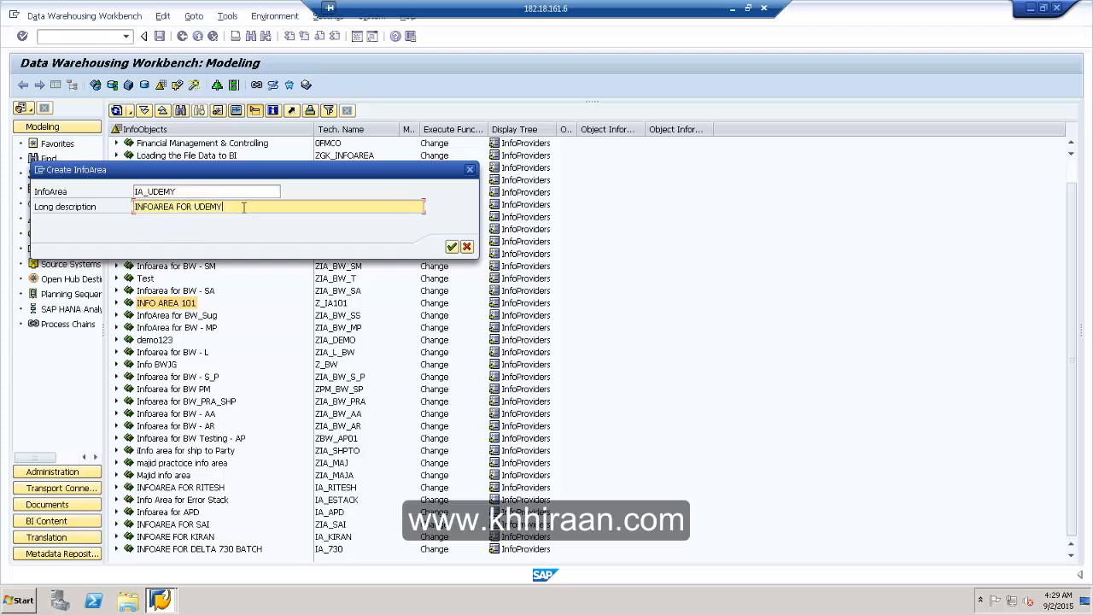
Step: Confirm creating the InfoArea, acknowledge the notice and collapse the INFO AREA 101 node in the InfoObjects tree
{"action": "left_click", "coordinate": [452, 247]}
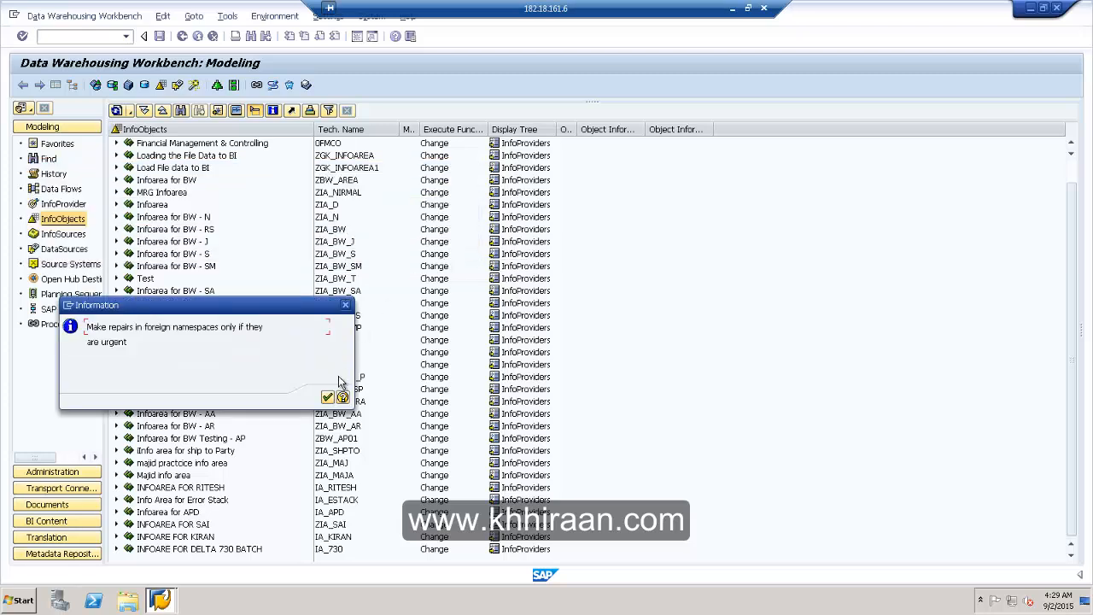
{"action": "left_click", "coordinate": [328, 398]}
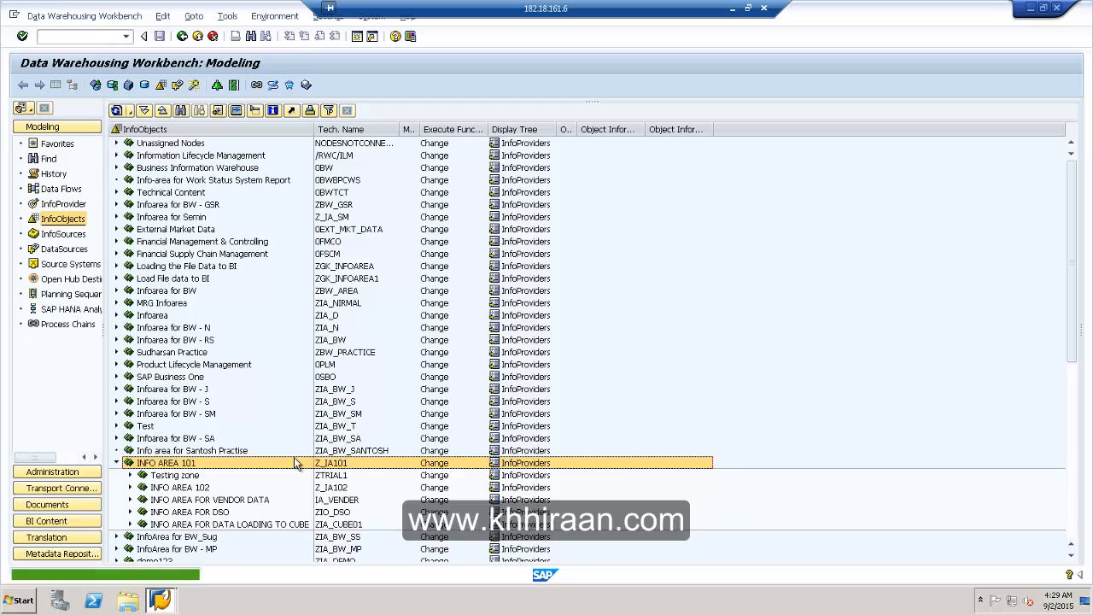
{"action": "left_click", "coordinate": [117, 463]}
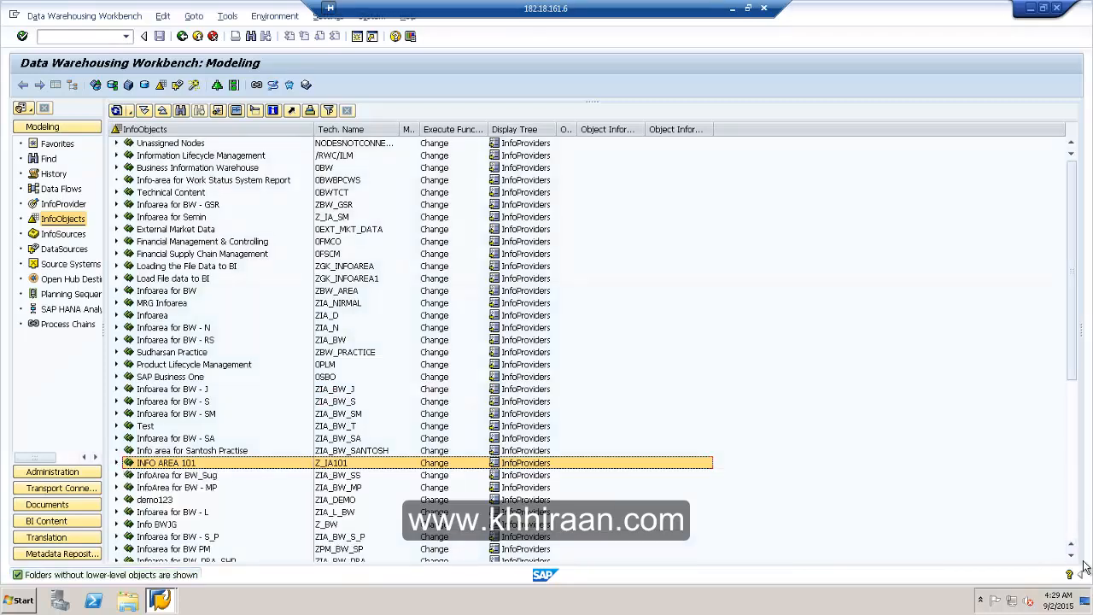
{"action": "left_click", "coordinate": [1072, 527]}
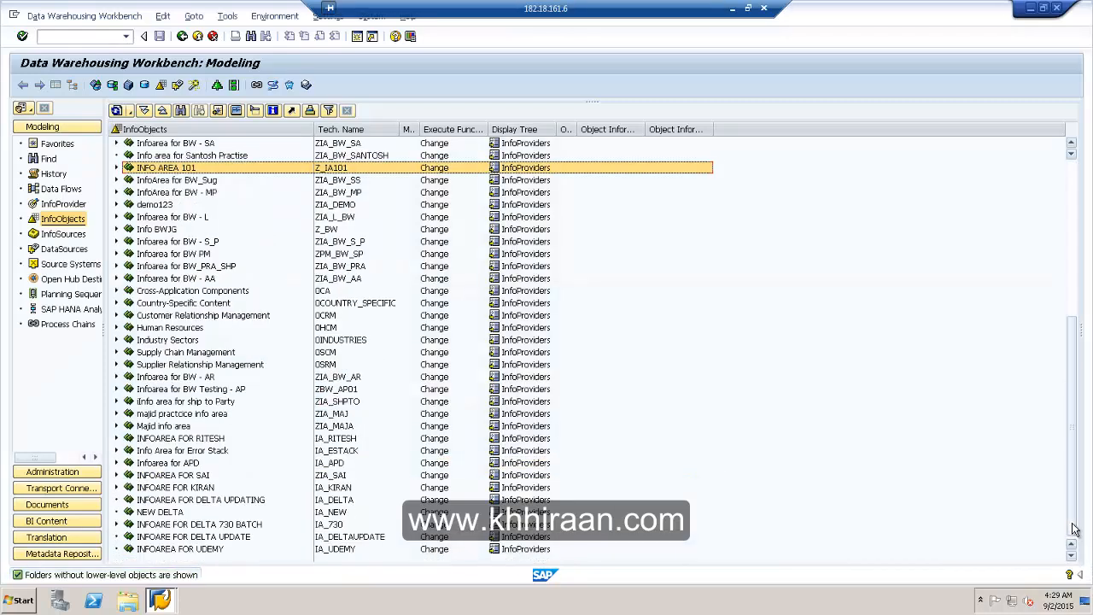
Step: Add INFOAREA FOR UDEMY to the favorites and select it in the Favorites tree
{"action": "left_click", "coordinate": [216, 551]}
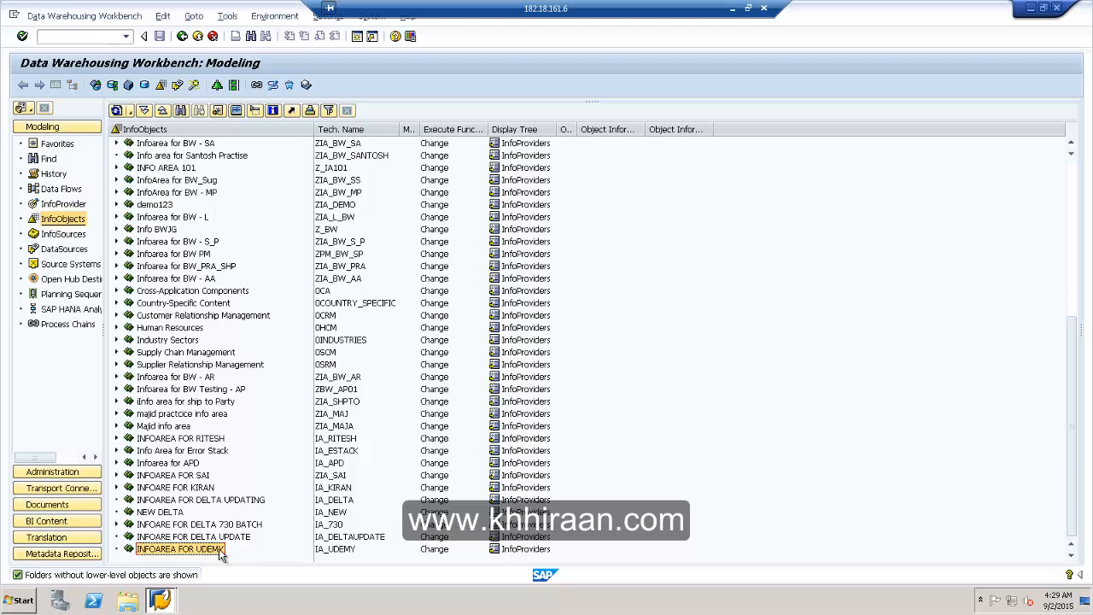
{"action": "left_click", "coordinate": [218, 112]}
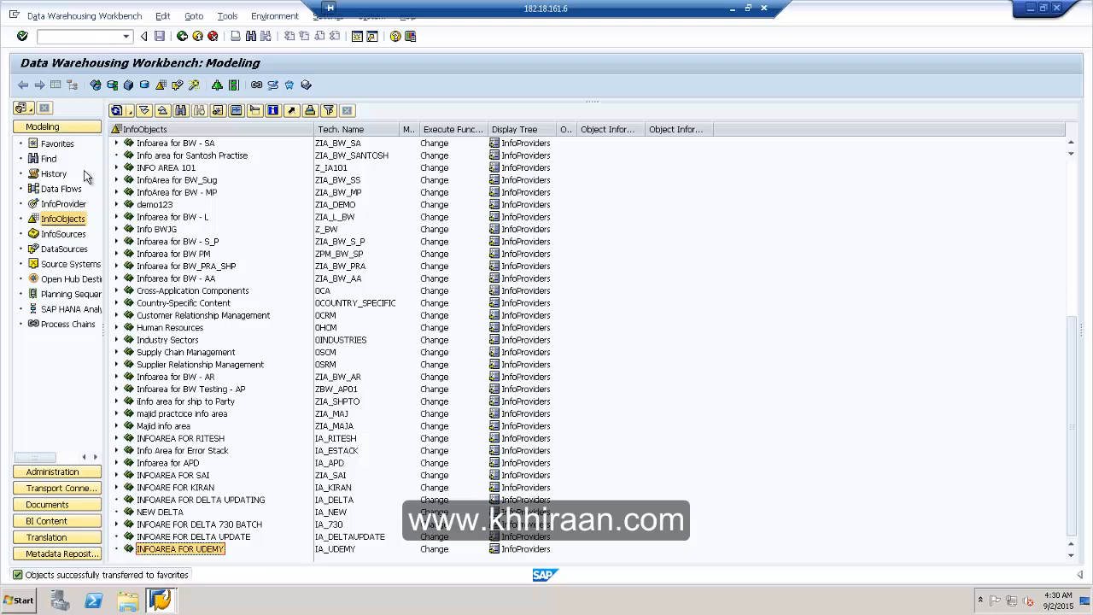
{"action": "left_click", "coordinate": [66, 145]}
{"action": "left_click", "coordinate": [204, 144]}
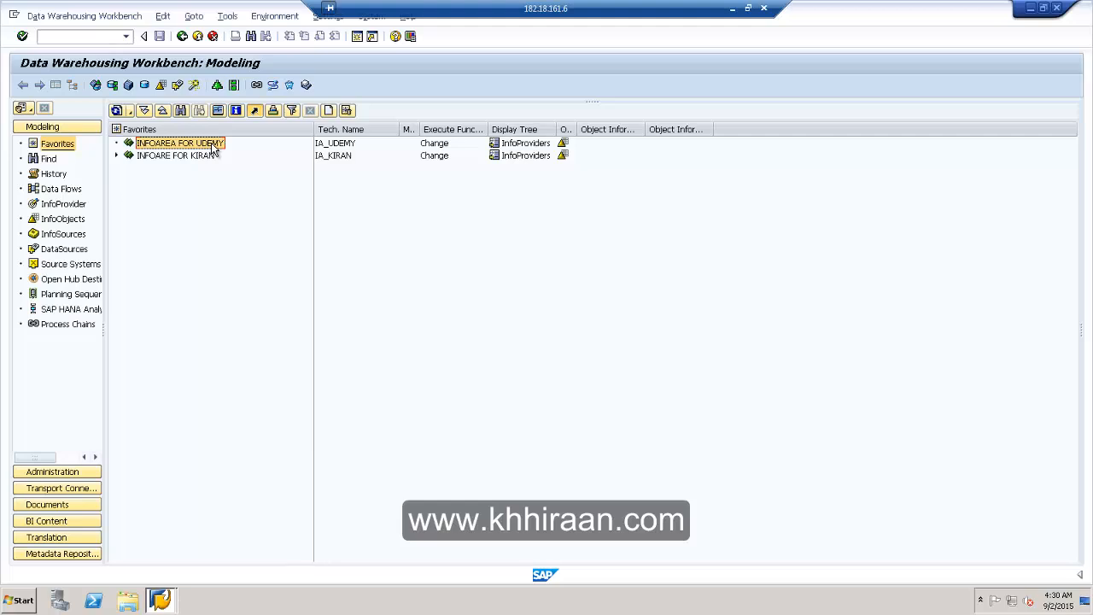
Step: Start a new InfoObject catalog under INFOAREA FOR UDEMY with the technical name IOC_CHAR_U
{"action": "right_click", "coordinate": [212, 148]}
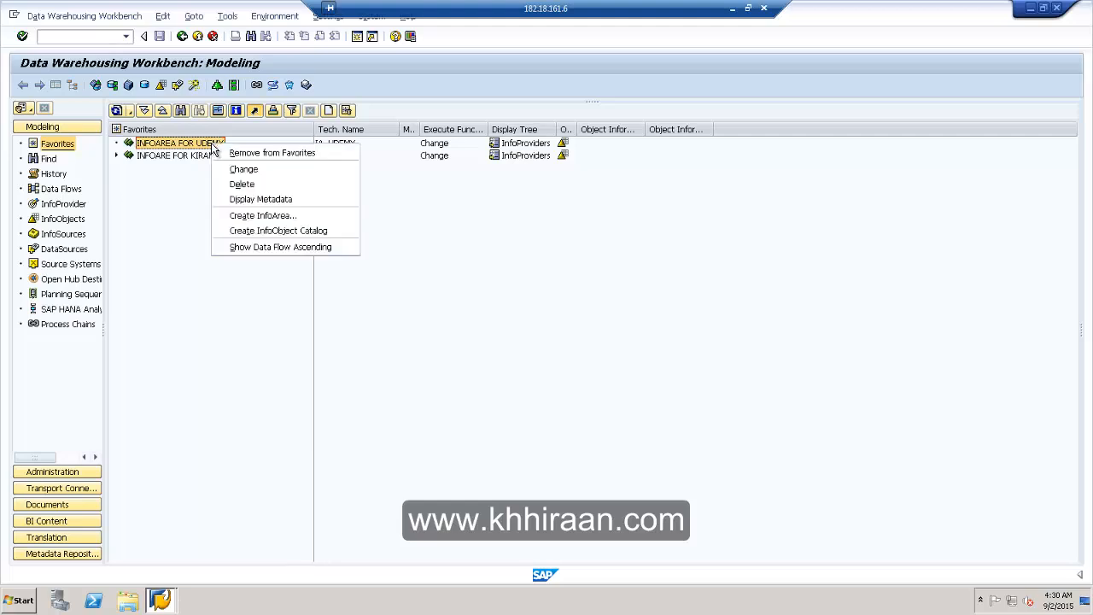
{"action": "left_click", "coordinate": [331, 230]}
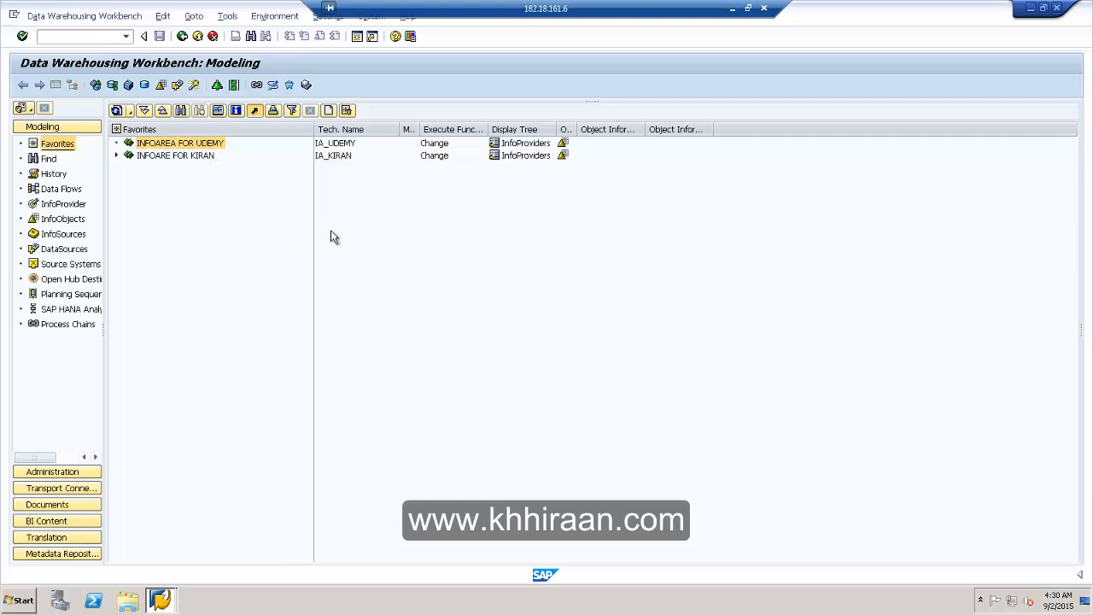
{"action": "left_click_drag", "start_coordinate": [309, 144], "coordinate": [530, 116]}
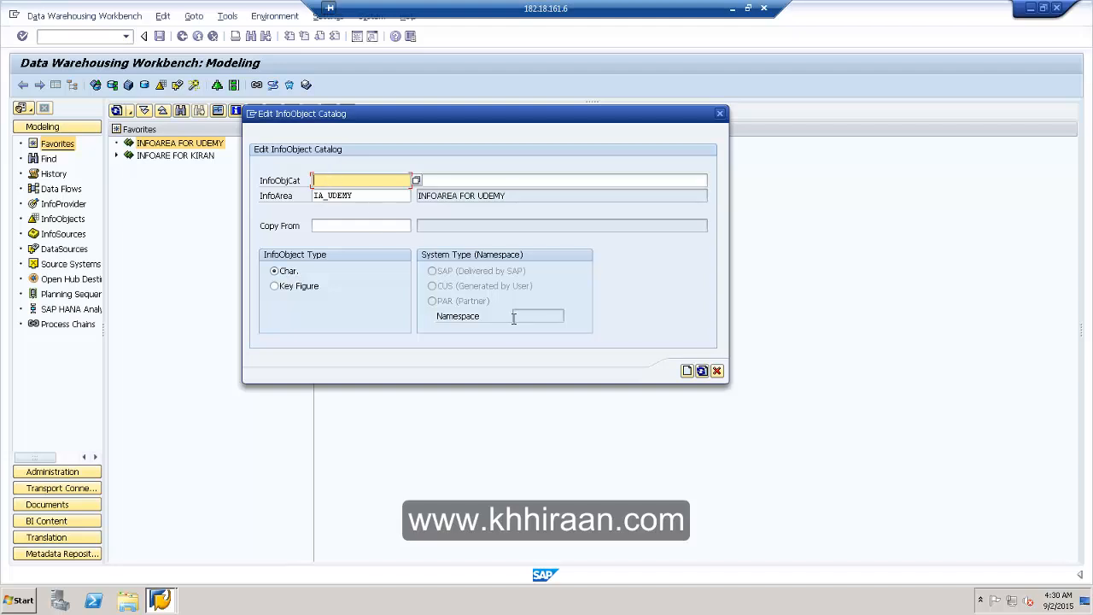
{"action": "type", "text": "IOC"}
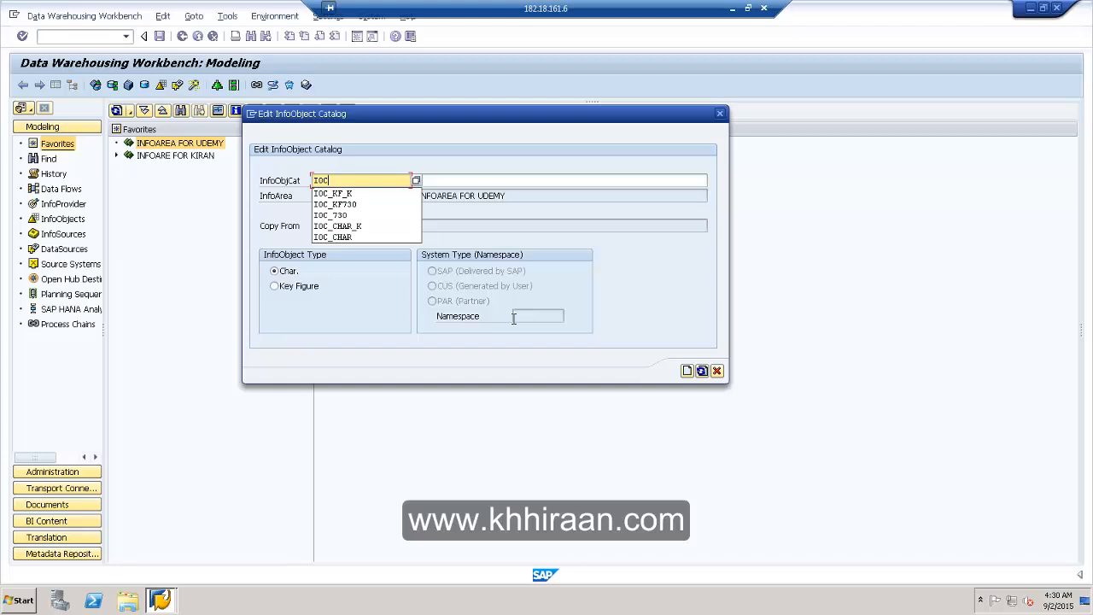
{"action": "type", "text": "_CHAR"}
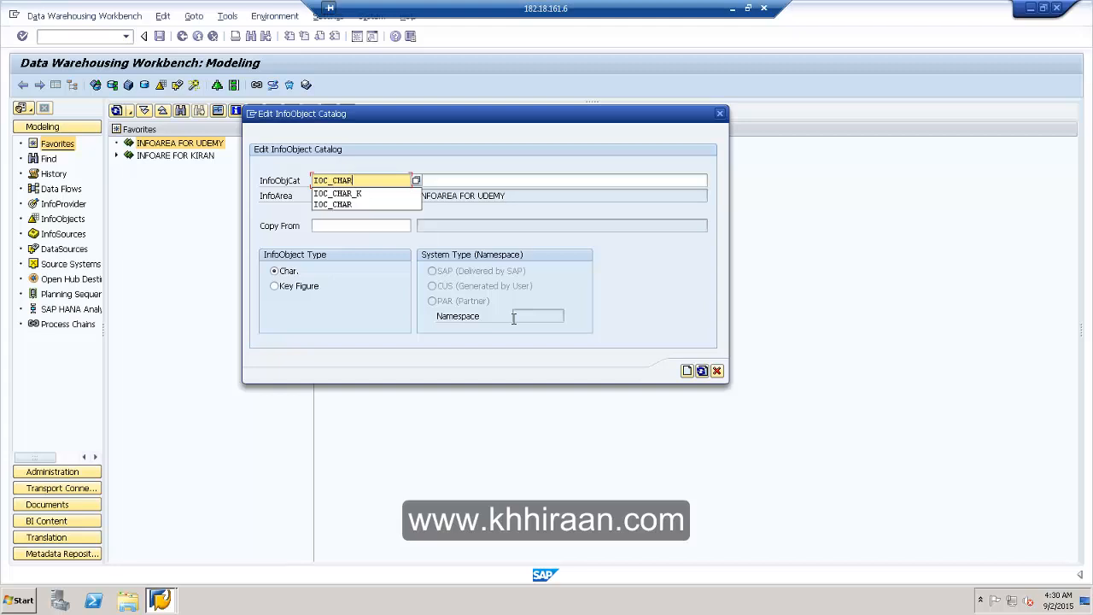
{"action": "type", "text": "_u"}
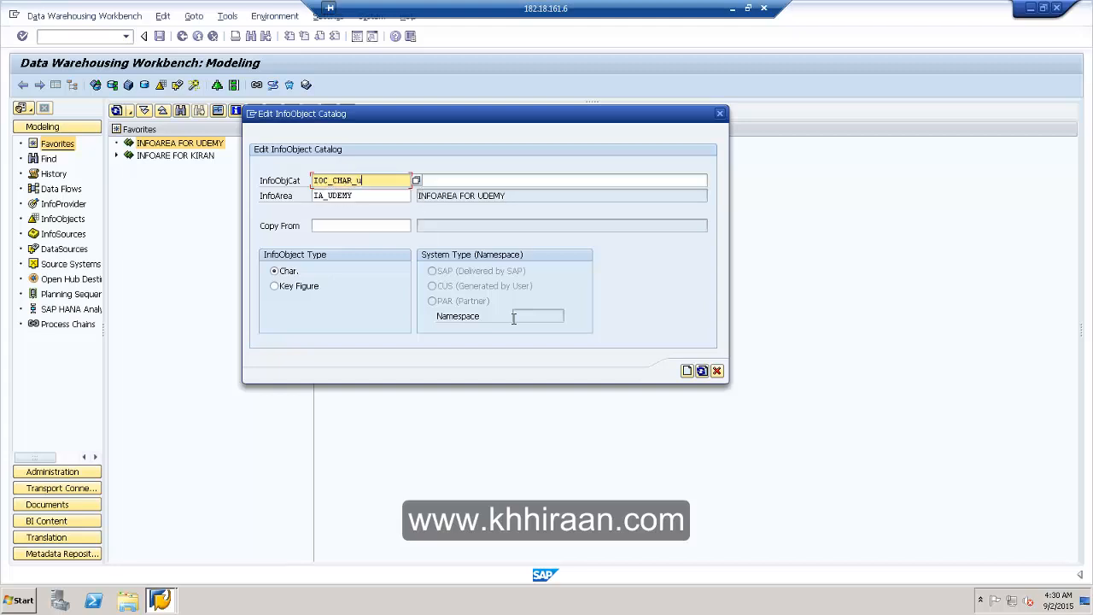
{"action": "key", "text": "BackSpace"}
{"action": "type", "text": "U"}
{"action": "key", "text": "Tab"}
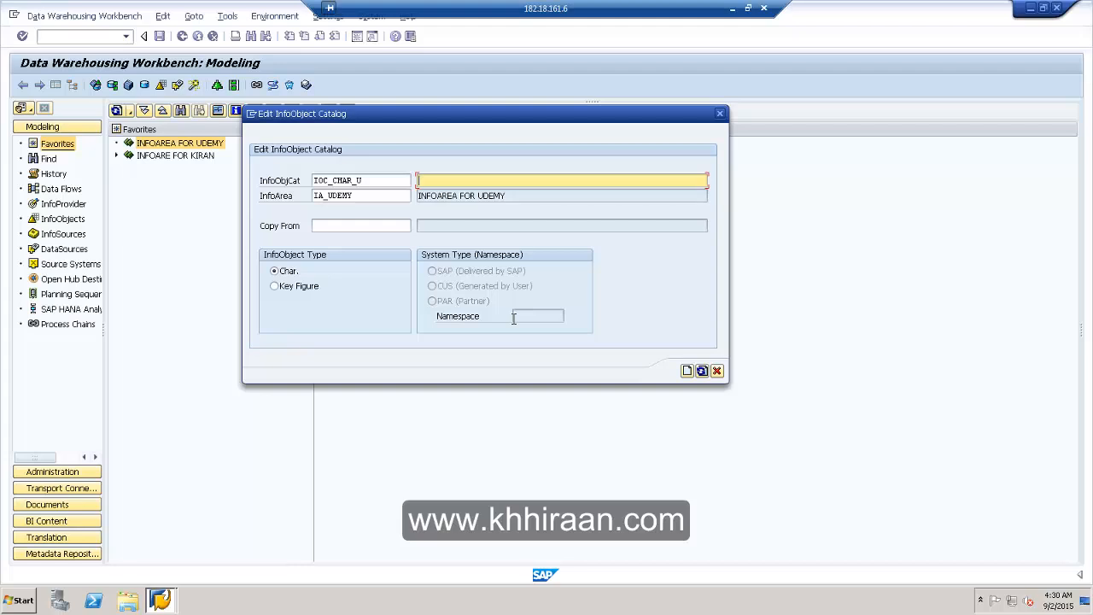
Step: Enter the catalog description IOC FOR CHAR FOR TRAINING PURPOSE
{"action": "type", "text": "IOC FOR"}
{"action": "type", "text": " CHAR"}
{"action": "type", "text": " FOR "}
{"action": "type", "text": "UDEMY"}
{"action": "key", "text": "BackSpace"}
{"action": "key", "text": "BackSpace"}
{"action": "key", "text": "BackSpace"}
{"action": "key", "text": "BackSpace"}
{"action": "key", "text": "BackSpace"}
{"action": "type", "text": "TRAINING PURPOSE"}
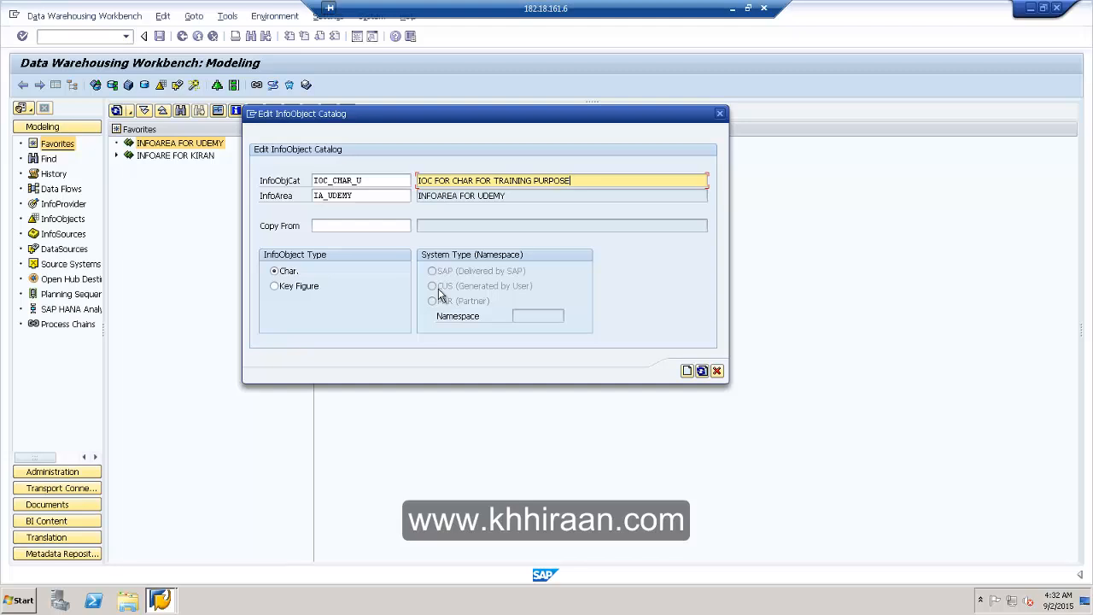
Step: Create and activate the characteristic catalog IOC_CHAR_U, returning to the Modeling workbench
{"action": "key", "text": "Return"}
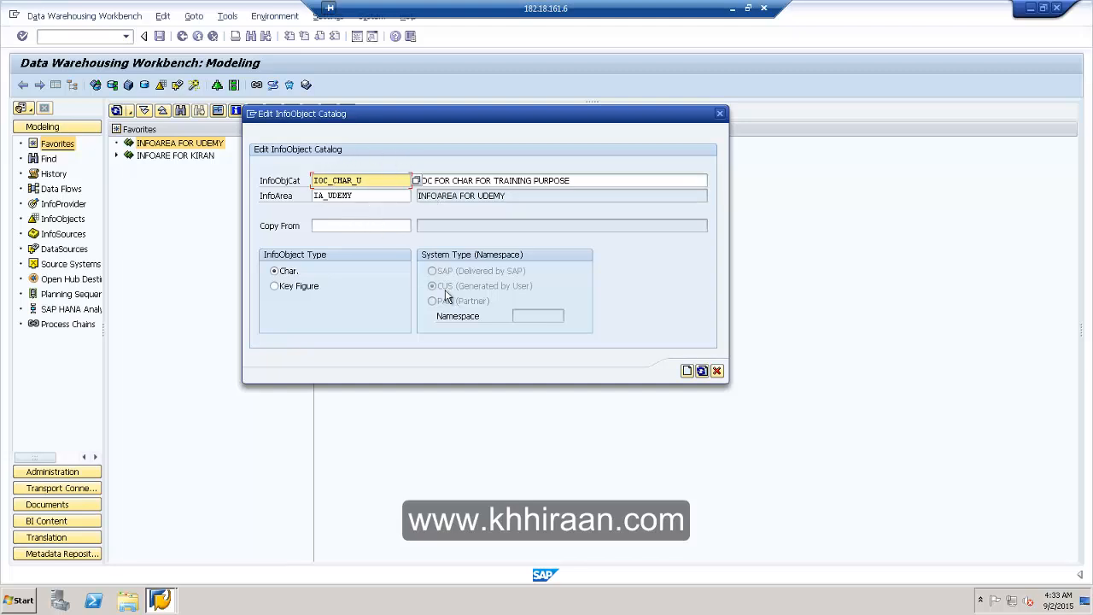
{"action": "left_click", "coordinate": [687, 370]}
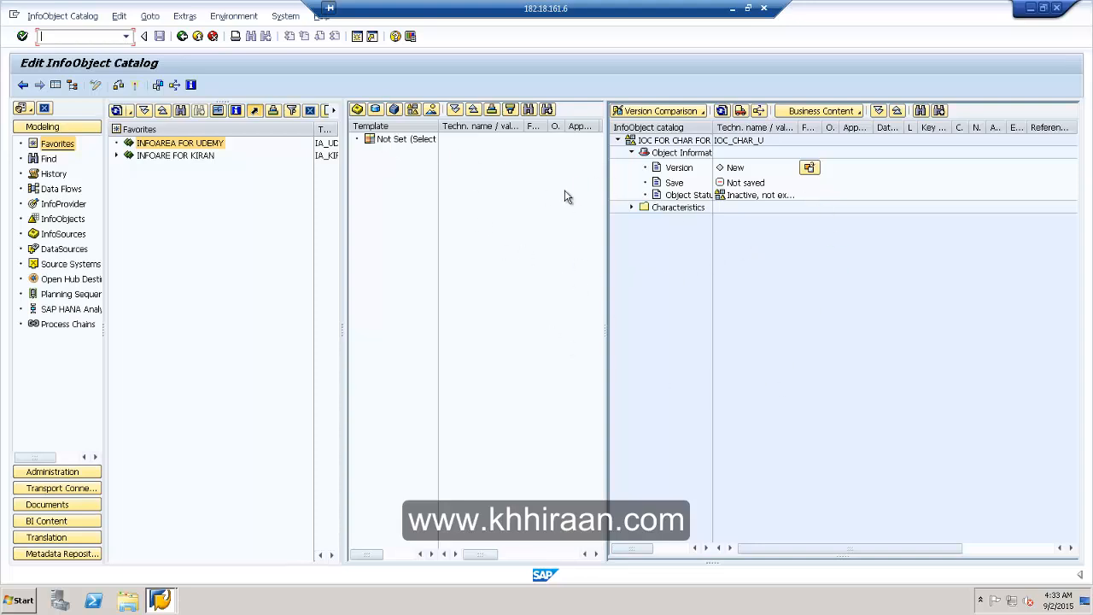
{"action": "left_click", "coordinate": [134, 86]}
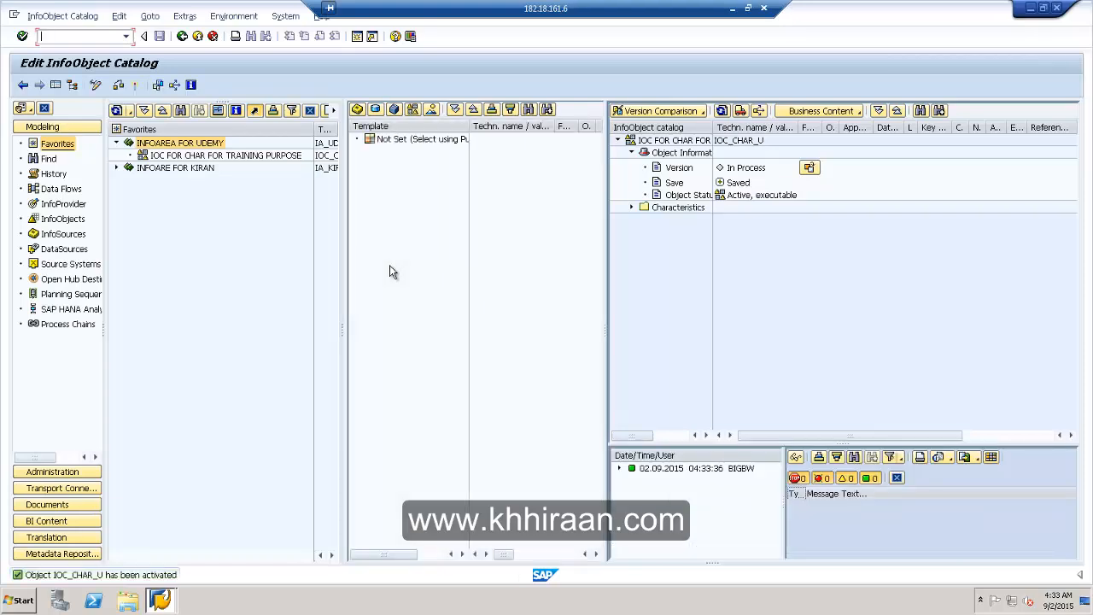
{"action": "left_click", "coordinate": [183, 38]}
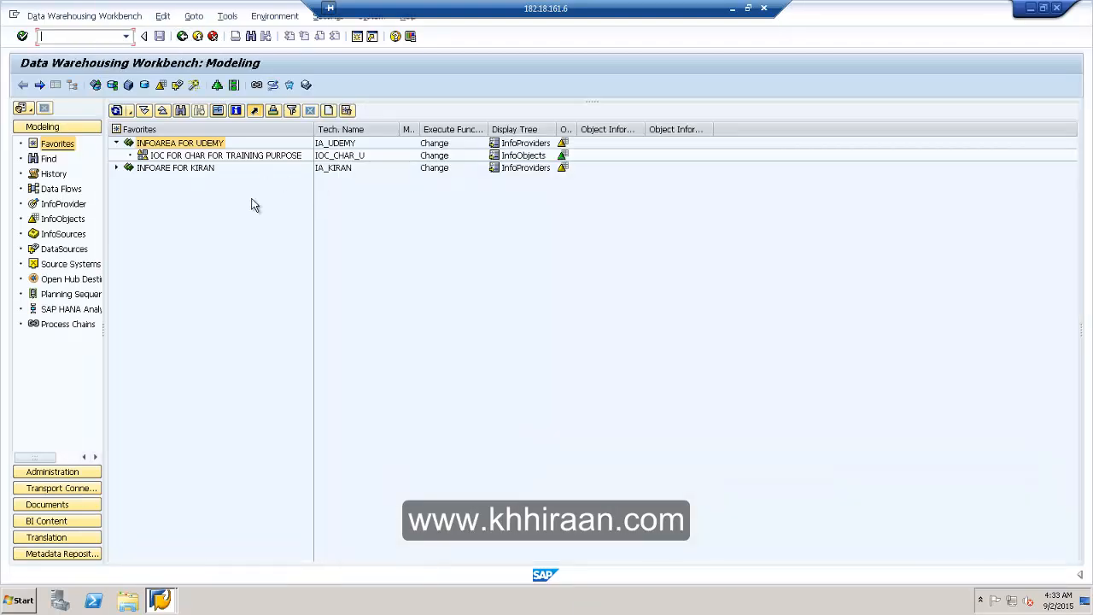
{"action": "left_click", "coordinate": [192, 155]}
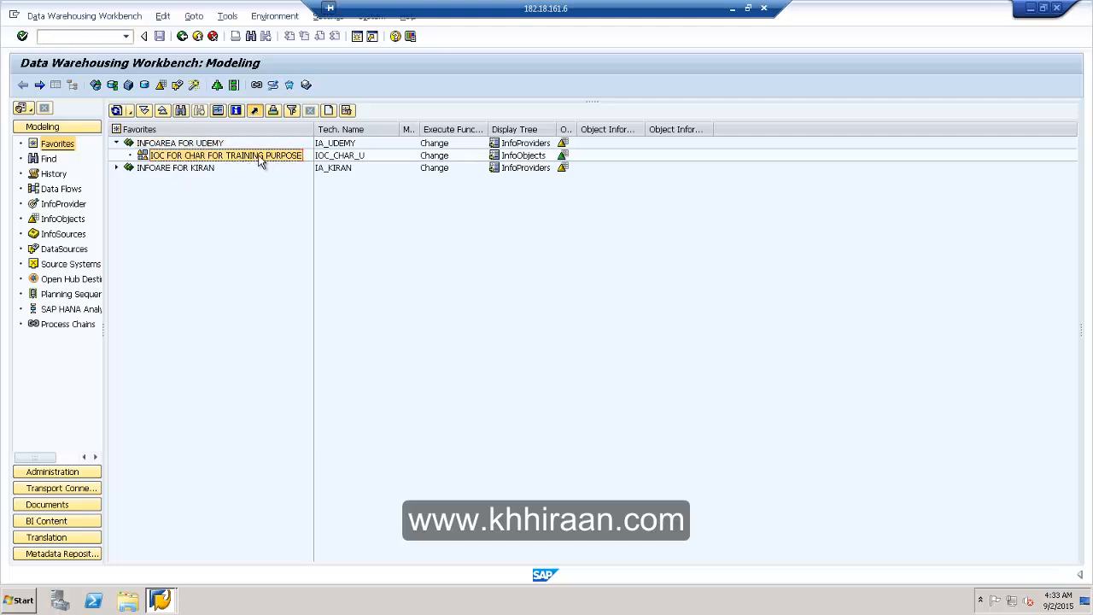
{"action": "left_click", "coordinate": [352, 159]}
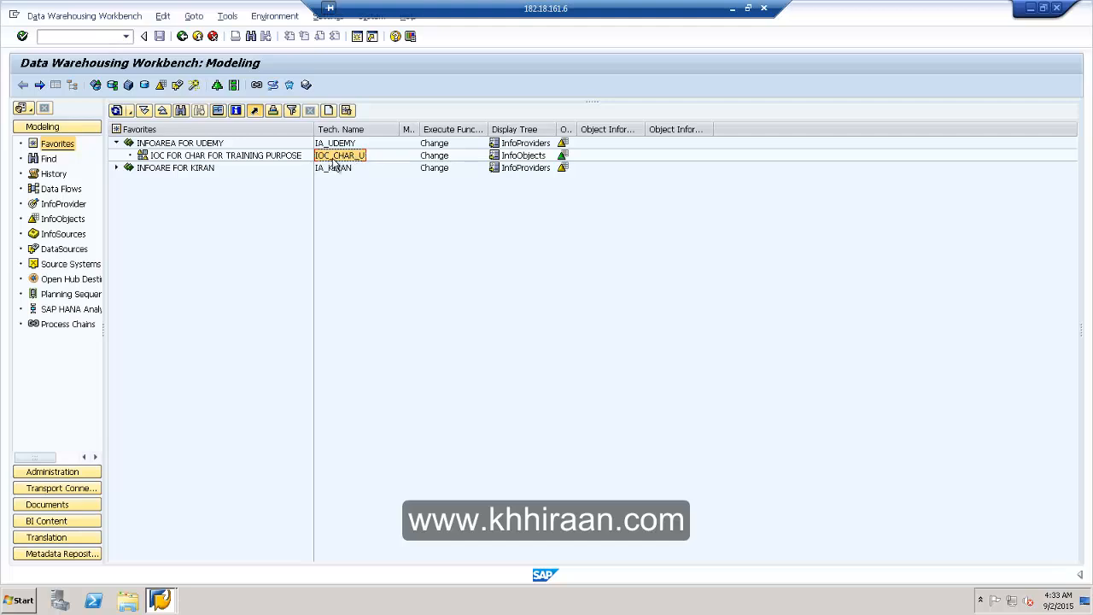
{"action": "left_click", "coordinate": [279, 159]}
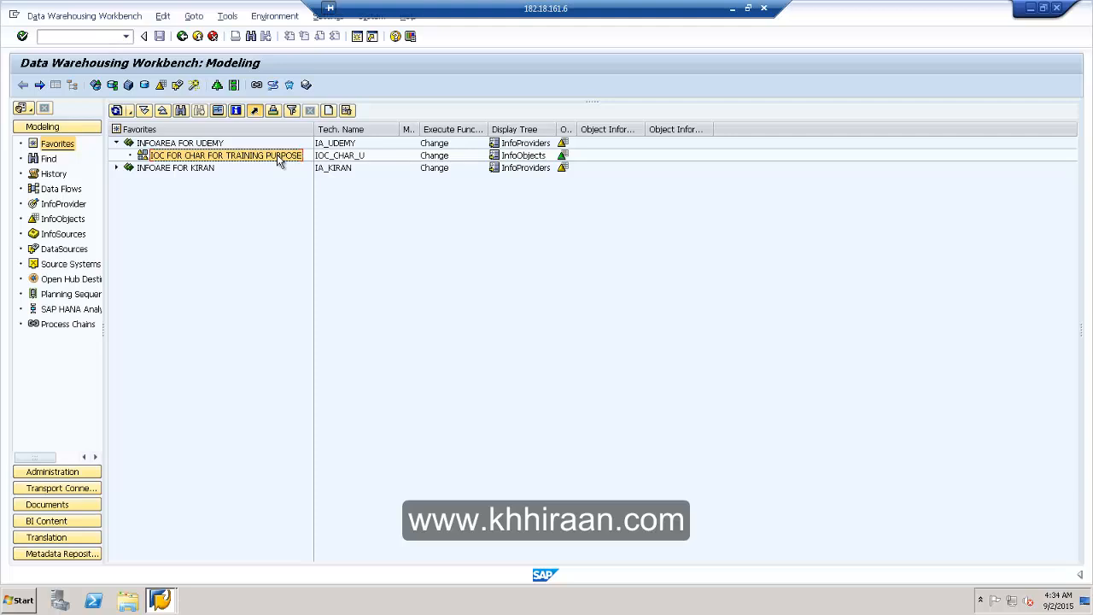
{"action": "left_click", "coordinate": [202, 144]}
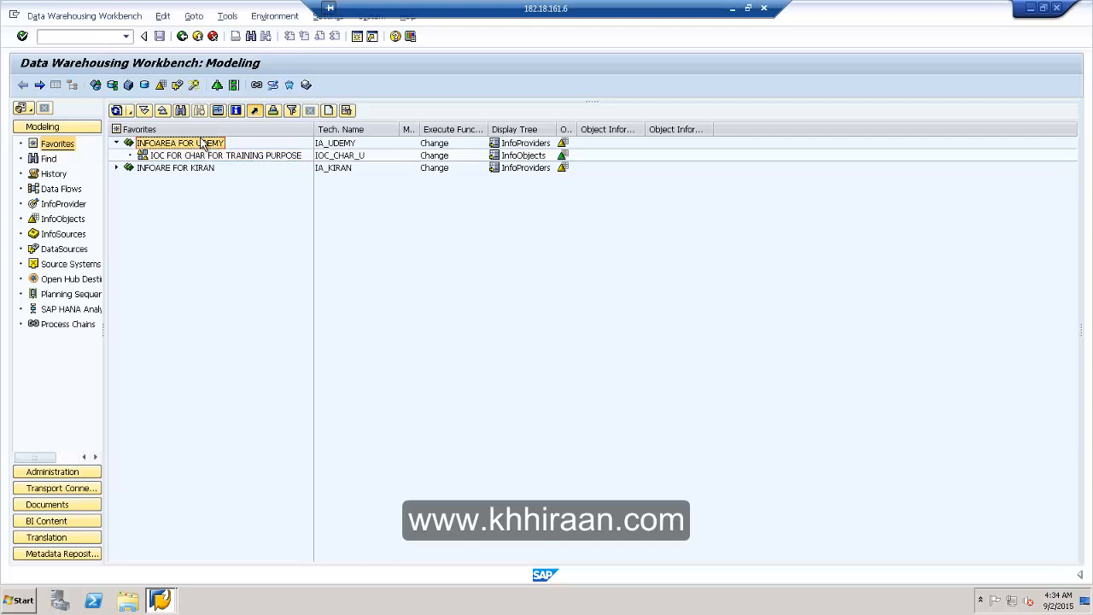
{"action": "left_click", "coordinate": [224, 159]}
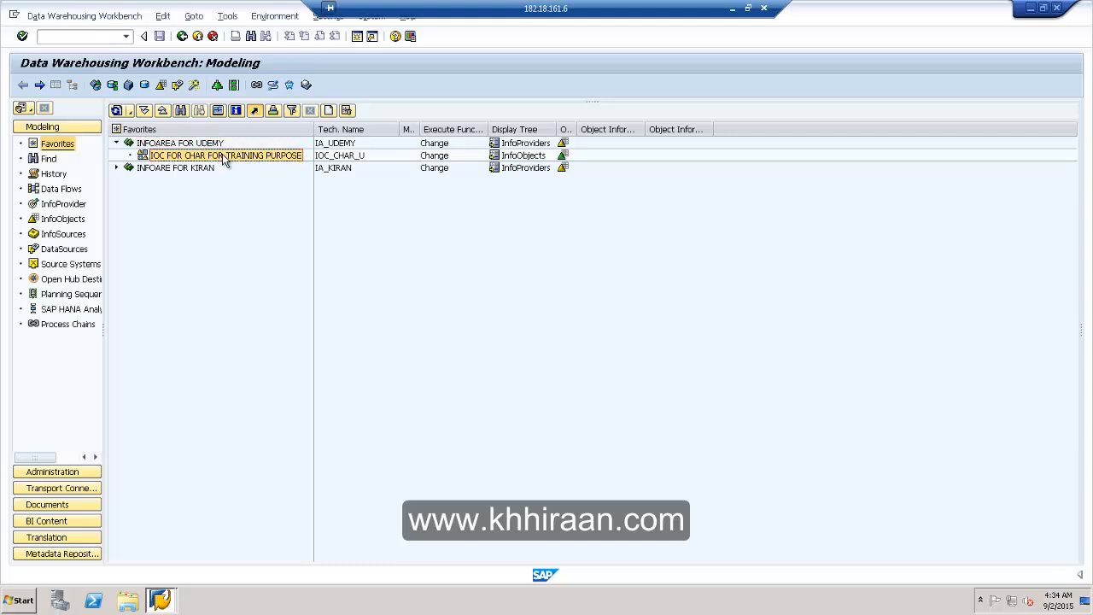